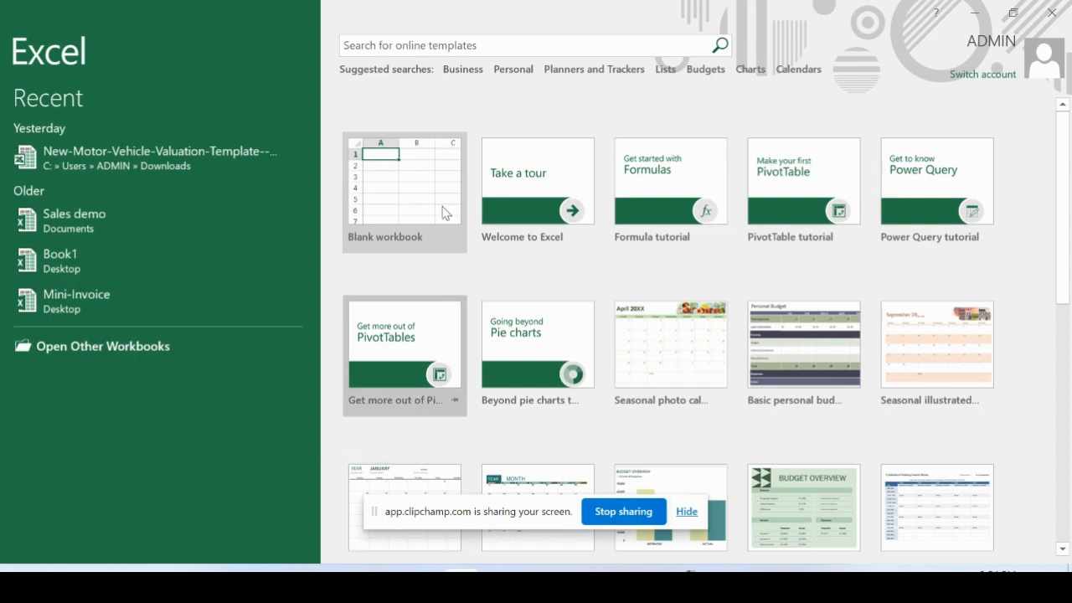
- Create a blank workbook and enter the number 23 in cell A1
left_click(411, 204)
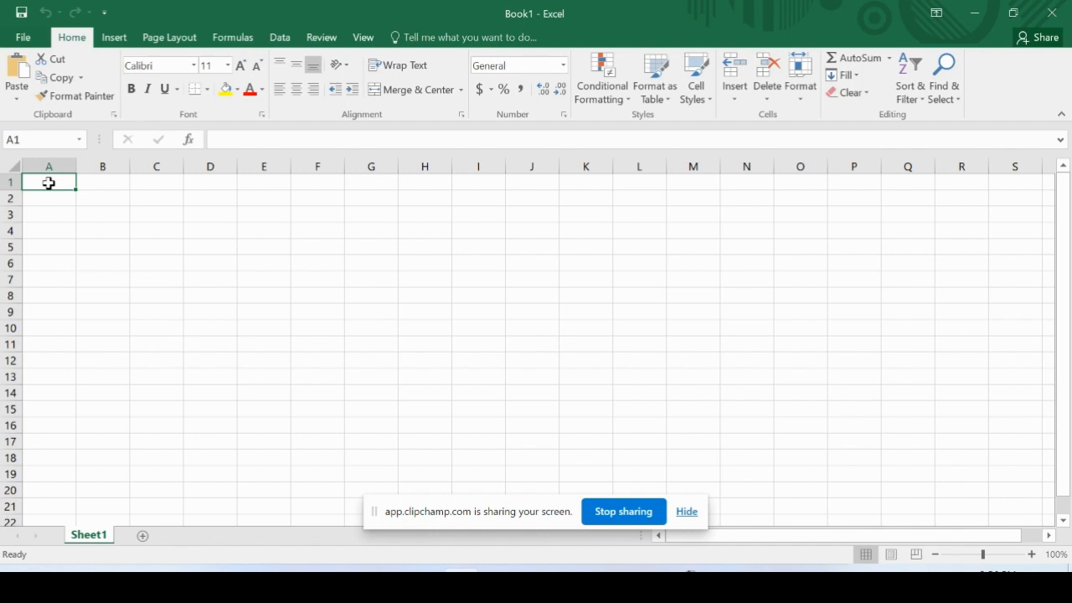
type("23")
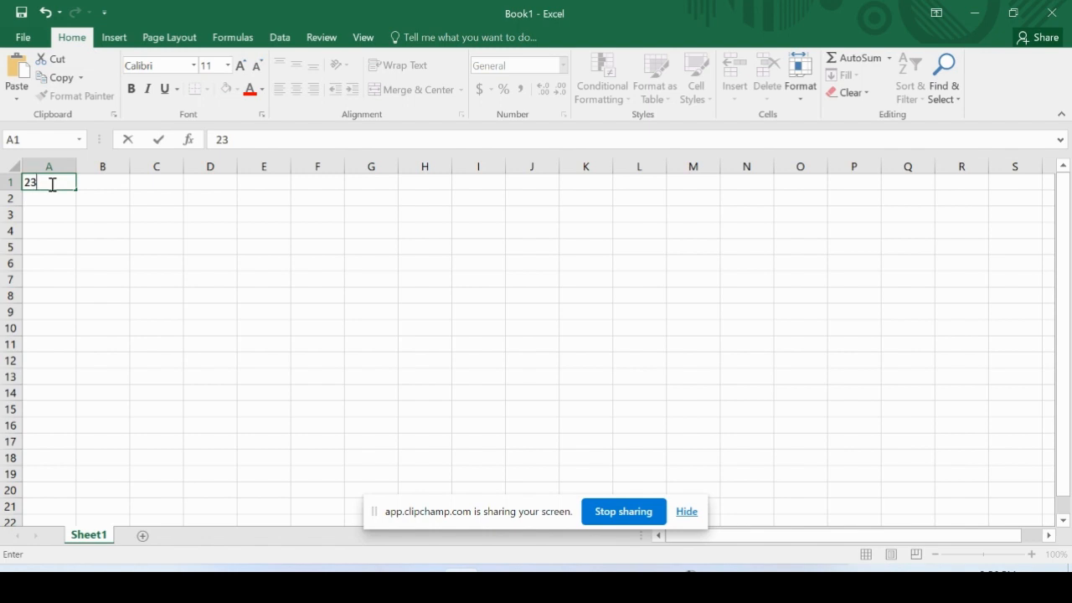
left_click(165, 200)
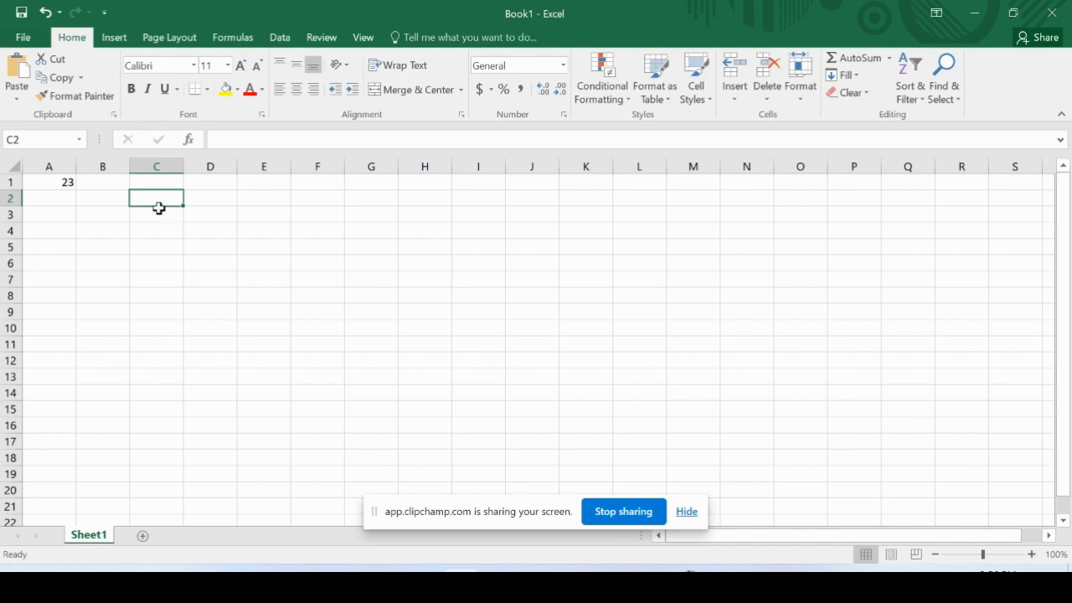
- Enter the text "tree" in cell C4
left_click(153, 232)
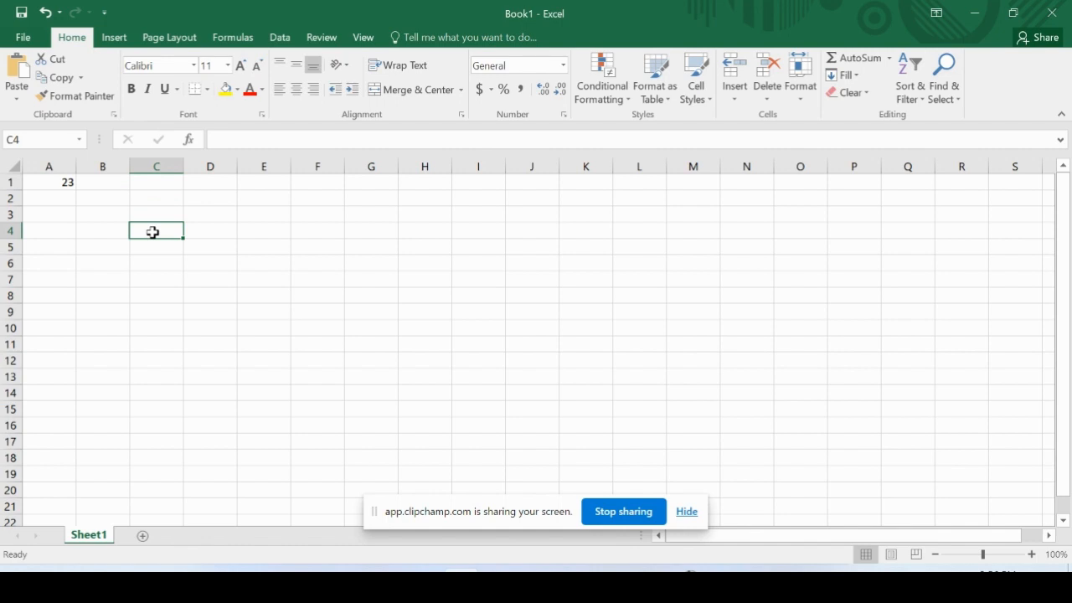
type("tree")
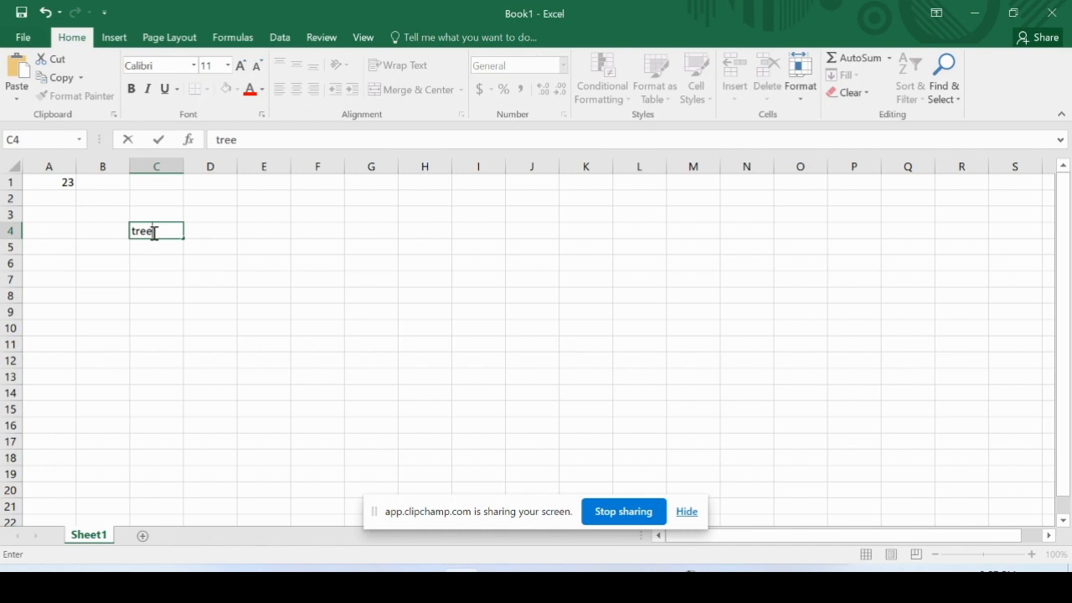
key("Return")
- Move the active cell down column C one row at a time to C18
key("Down")
key("Down")
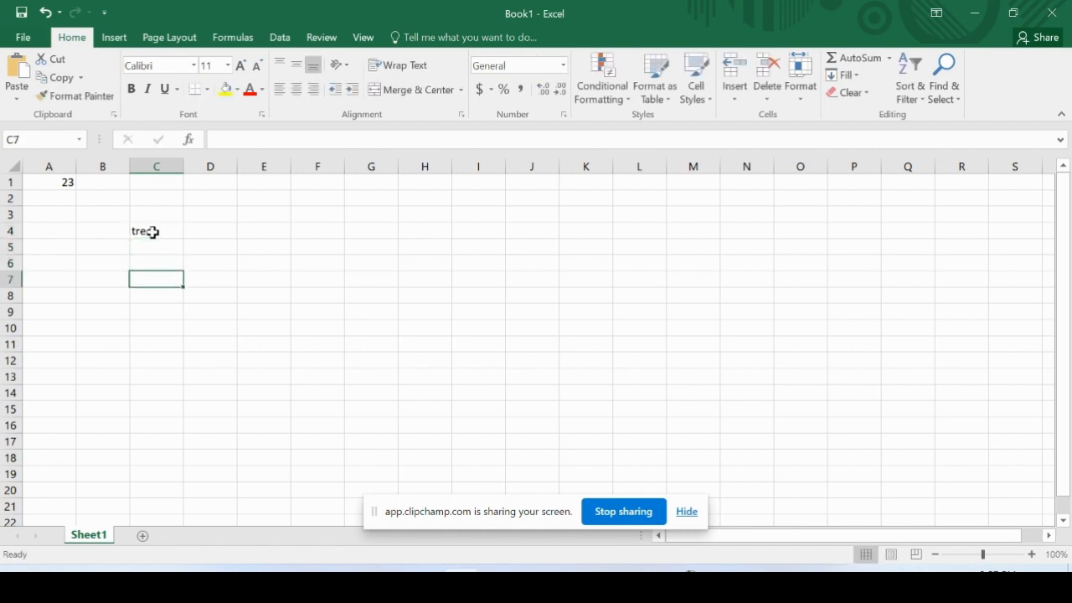
key("Down")
key("Down")
key("Down")
key("Down")
key("Down")
key("Down")
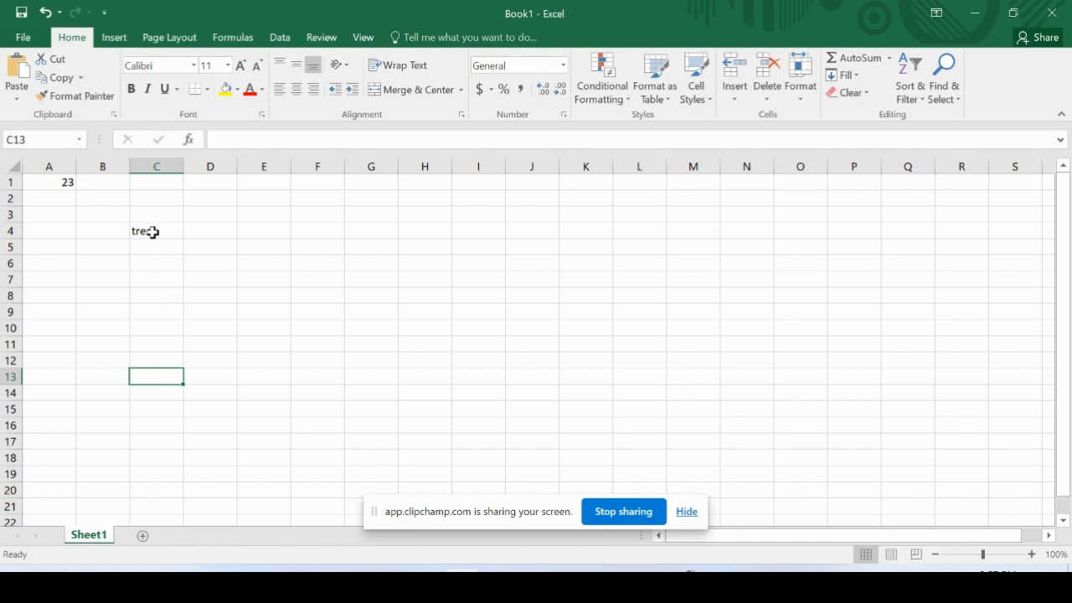
key("Down")
key("Down")
key("Down")
key("Down")
key("Down")
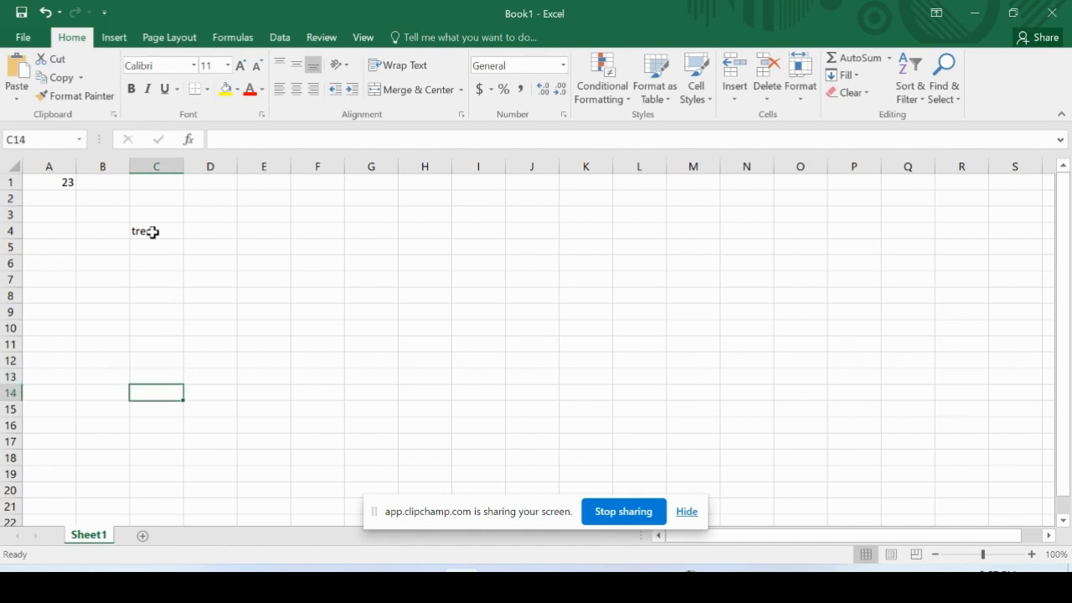
- Move the active cell along row 18 from column C to K18
key("Right")
key("Right")
key("Right")
key("Right")
key("Right")
key("Right")
key("Right")
key("Right")
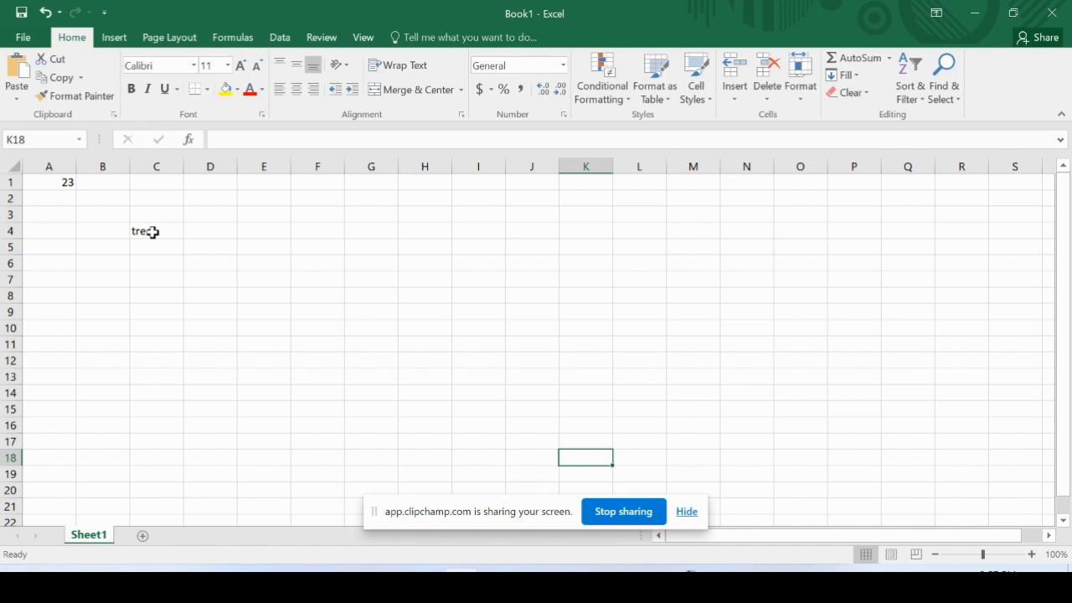
- Move the active cell up column K to K8
key("Up")
key("Up")
key("Up")
key("Up")
key("Up")
key("Up")
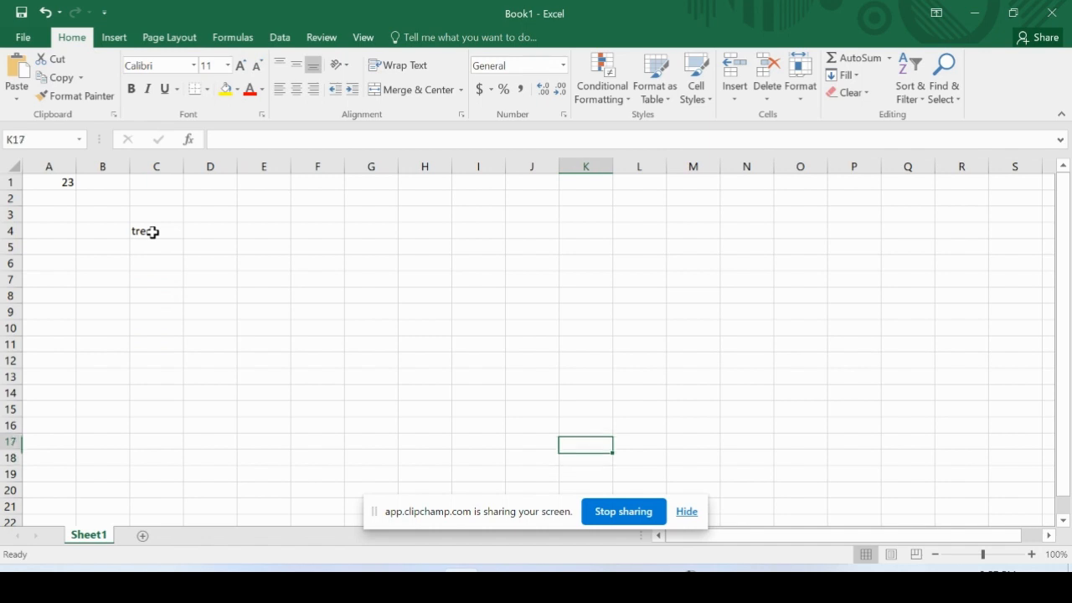
key("Up")
key("Up")
key("Up")
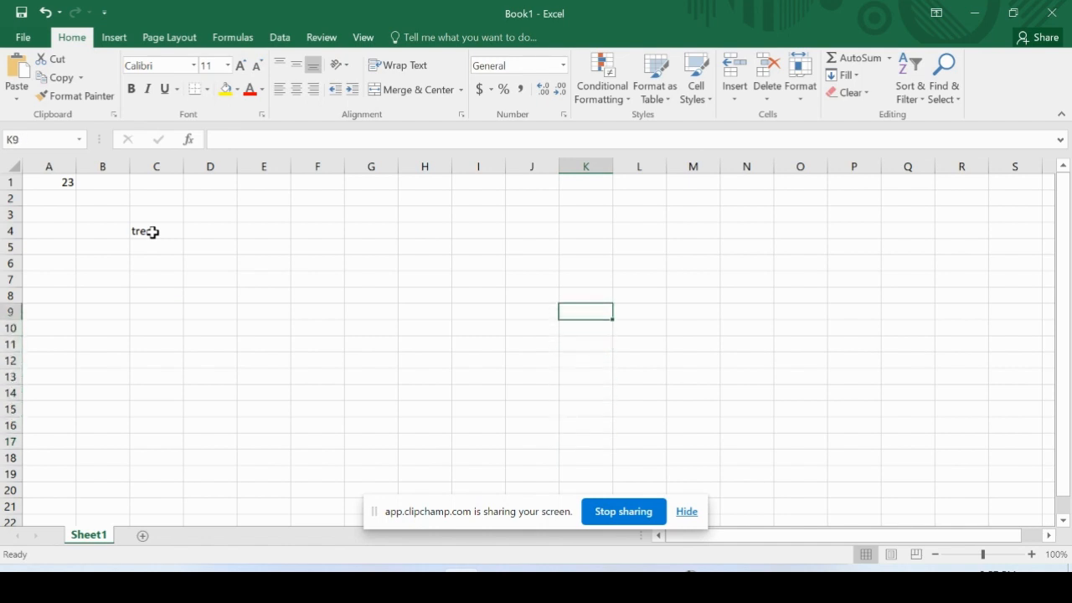
key("Up")
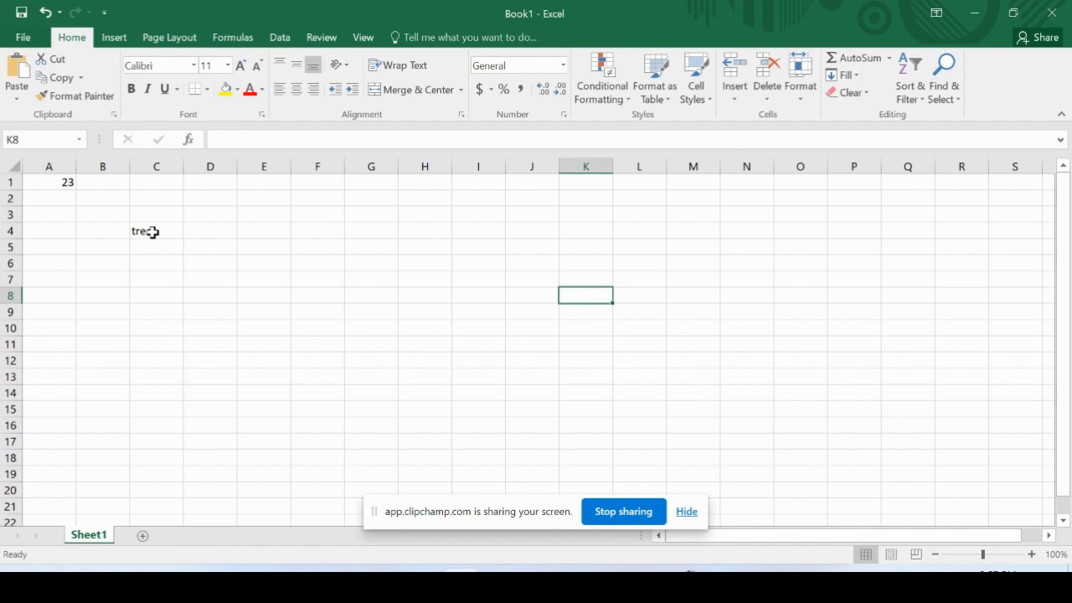
- Move the active cell along row 8 from column K to C8 and back to F8
key("Left")
key("Left")
key("Left")
key("Left")
key("Left")
key("Left")
key("Left")
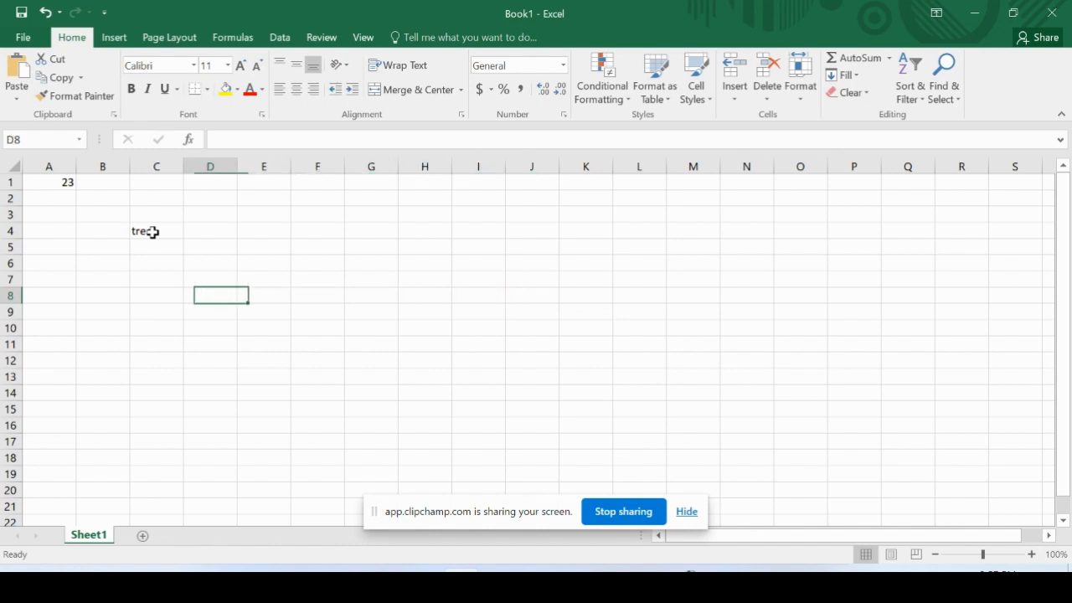
key("Left")
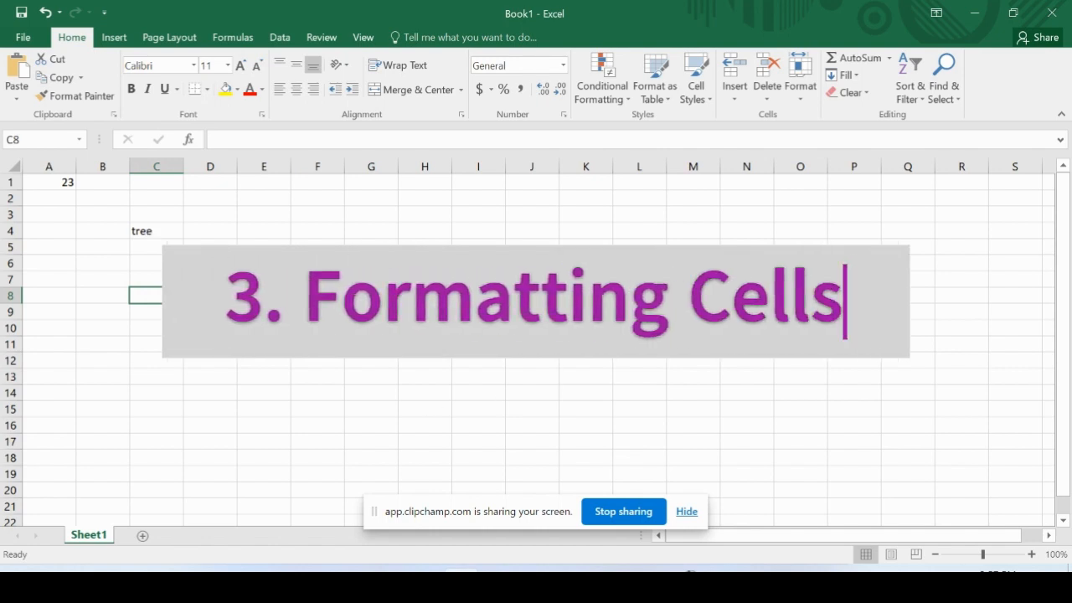
key("Right")
key("Right")
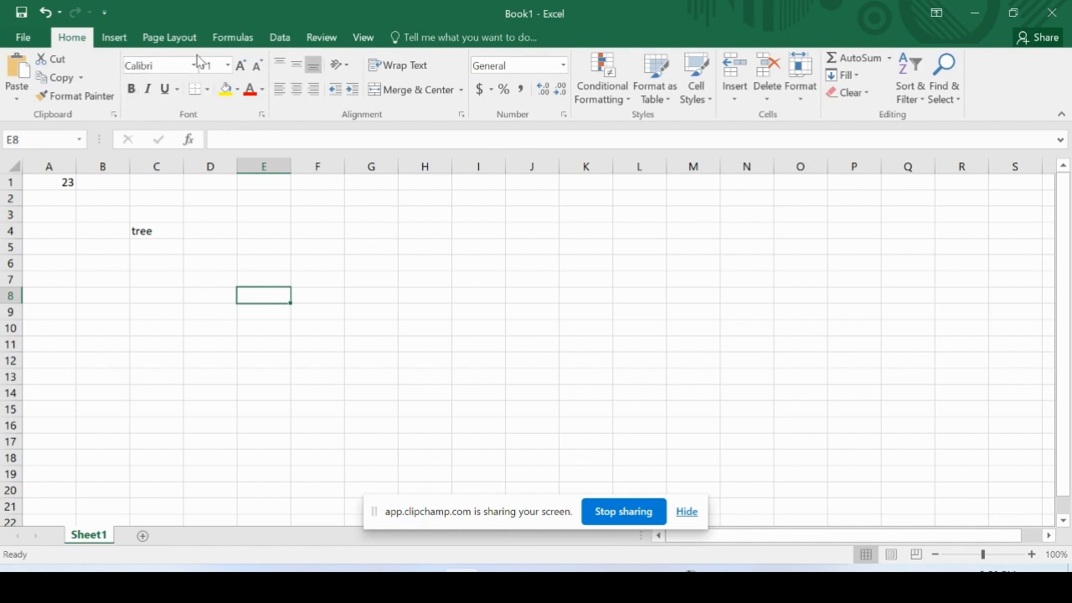
left_click(319, 293)
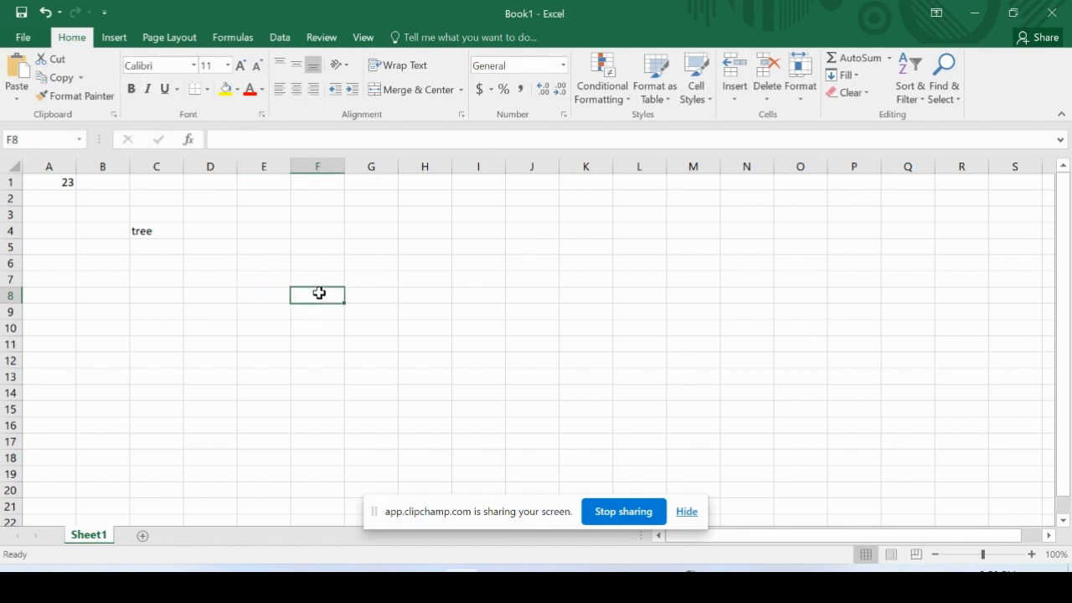
- Fill cell A3 with the blue theme color
left_click(46, 215)
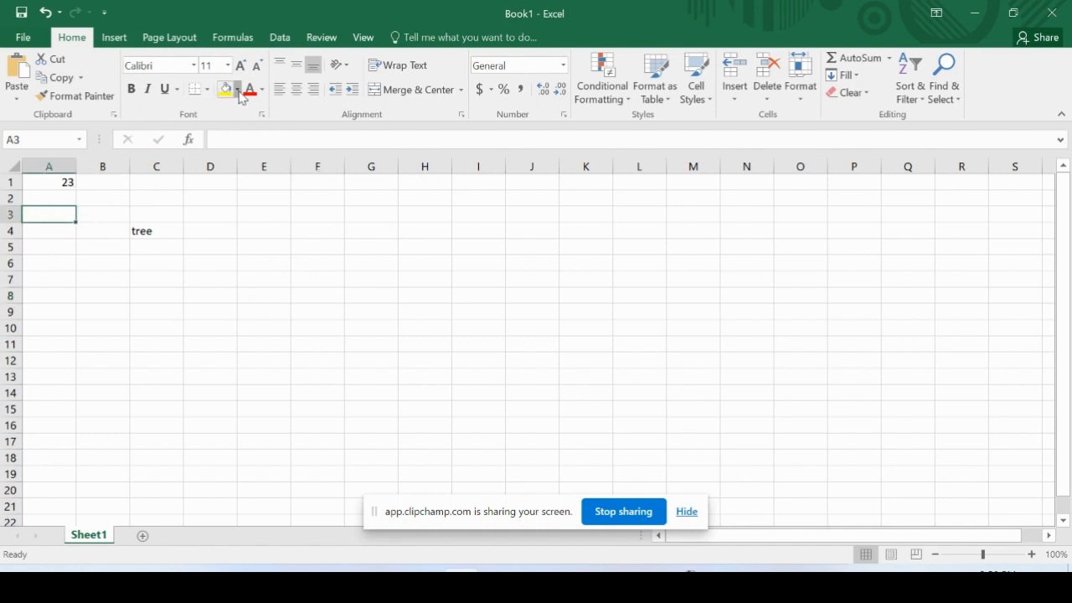
left_click(238, 89)
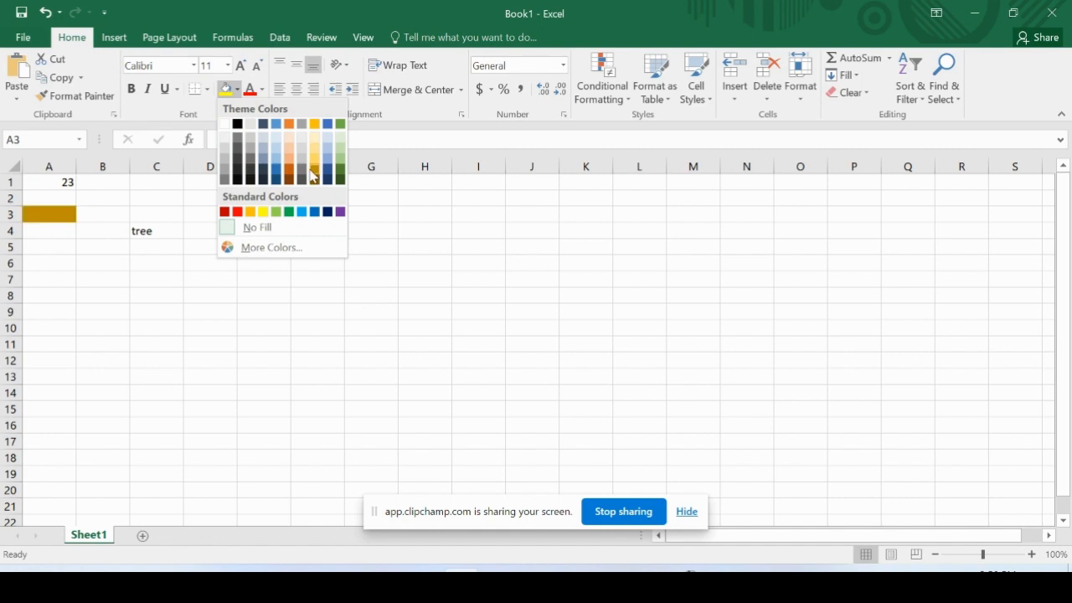
left_click(327, 124)
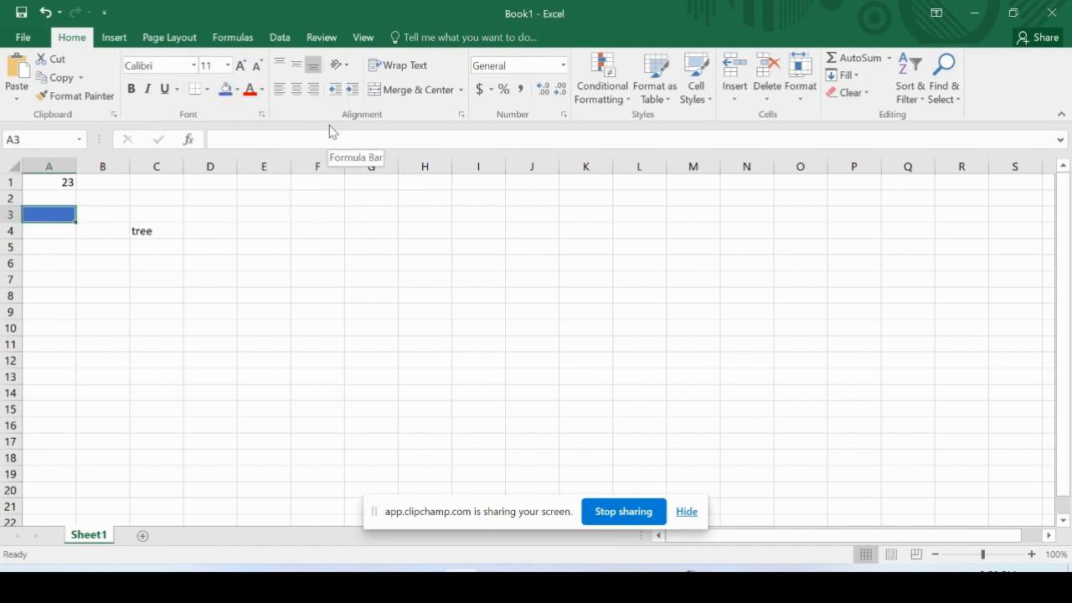
- Change the fill of cell A3 to white and finally set it to No Fill
left_click(238, 90)
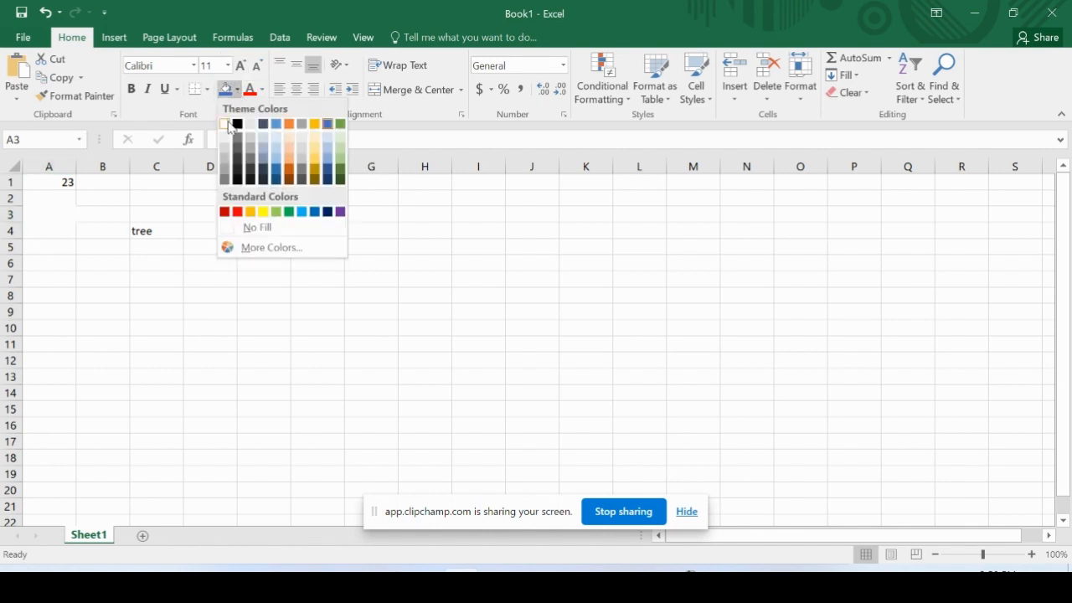
left_click(224, 125)
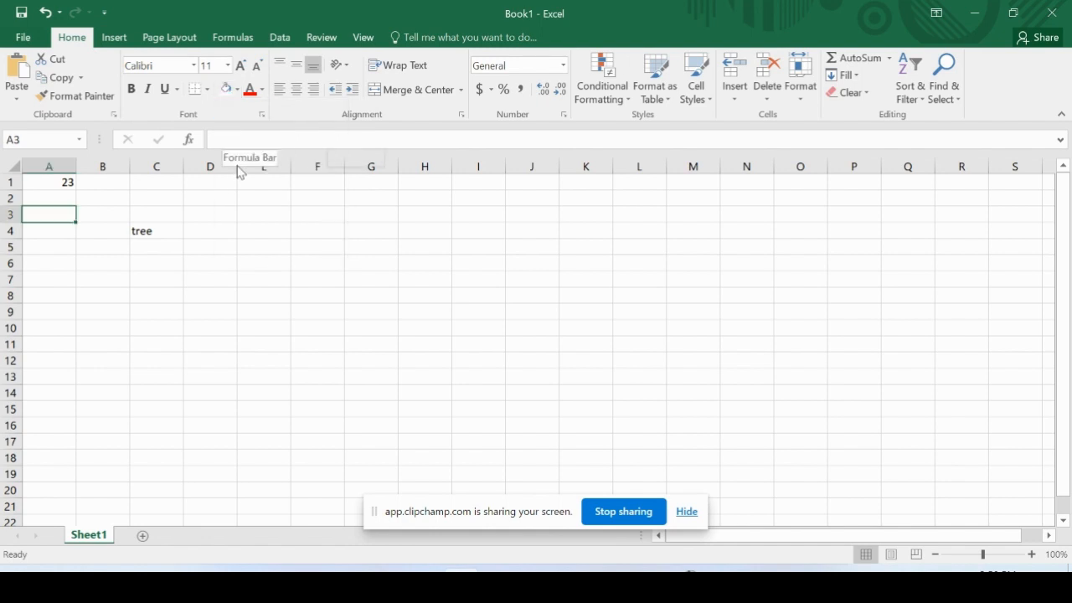
left_click(273, 244)
left_click(49, 215)
left_click(236, 90)
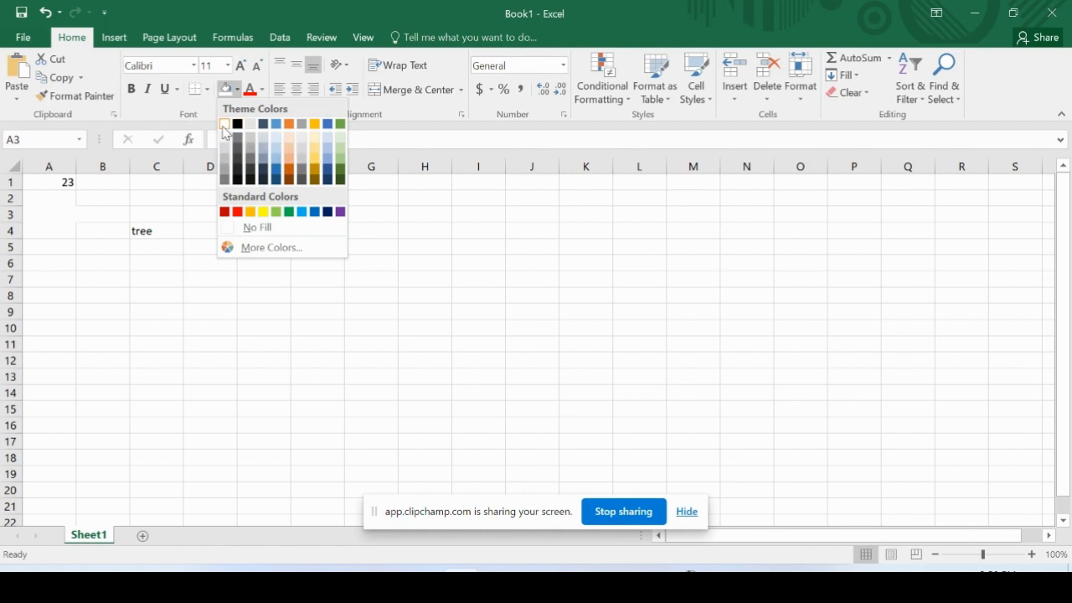
left_click(228, 231)
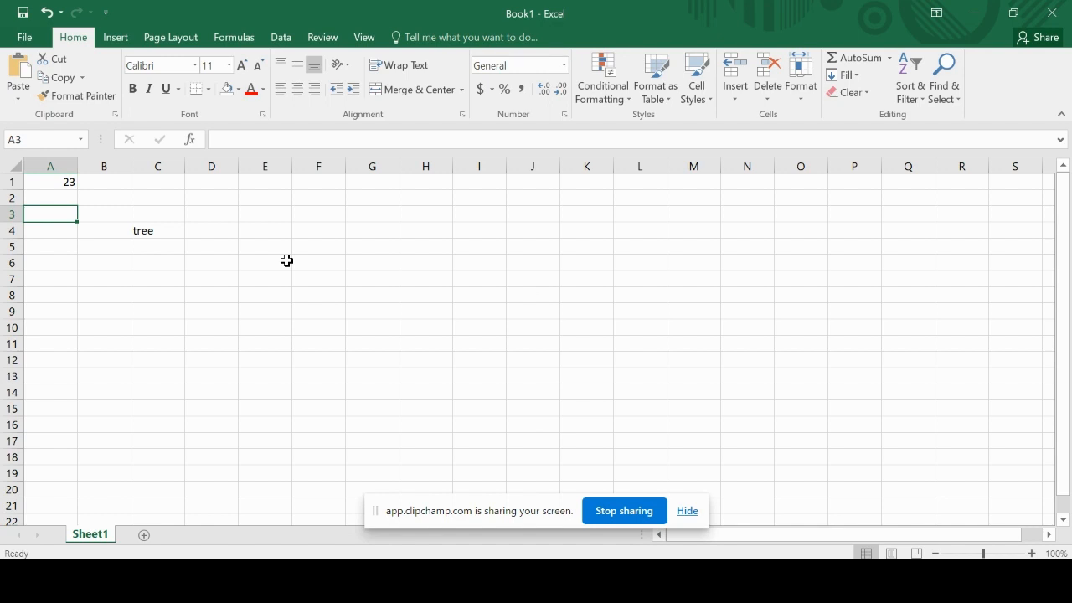
- Enter 34, 56, 72, 13, 29, 83 and 61 down column A in cells A2 to A8
left_click(306, 297)
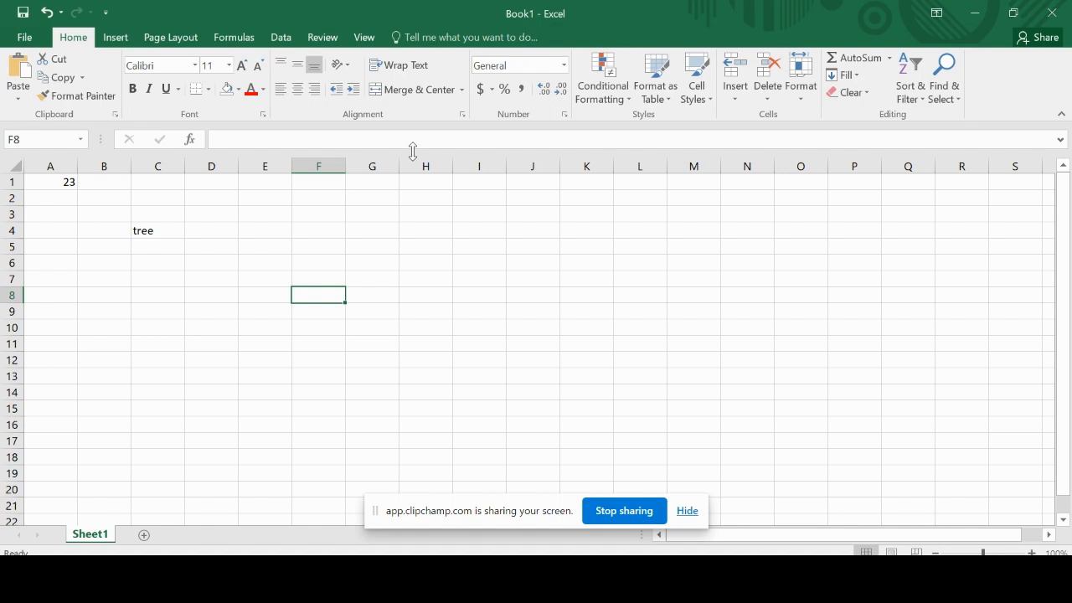
left_click(60, 196)
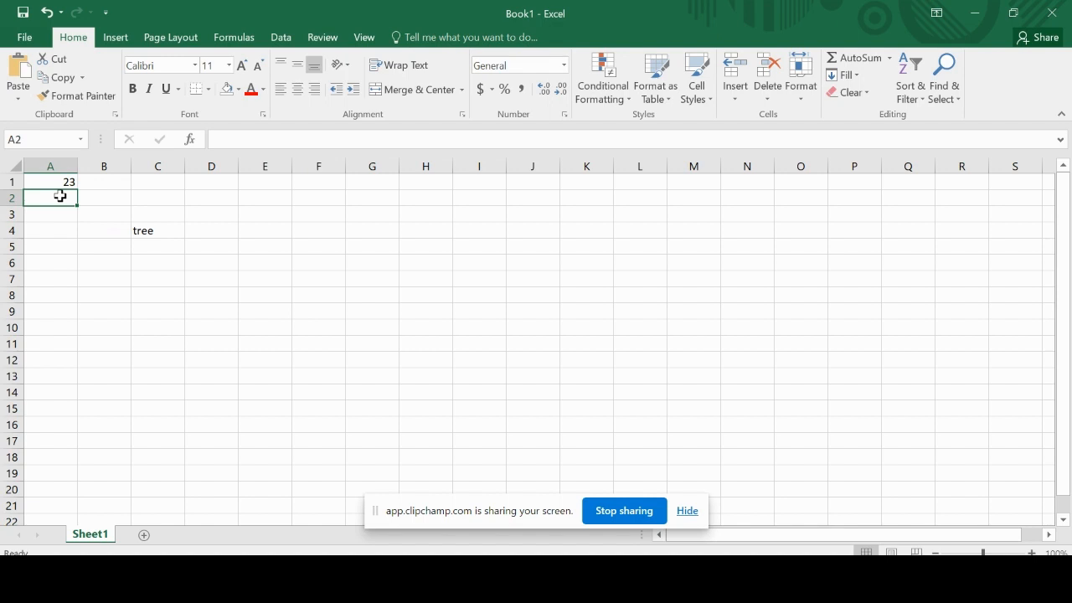
type("34")
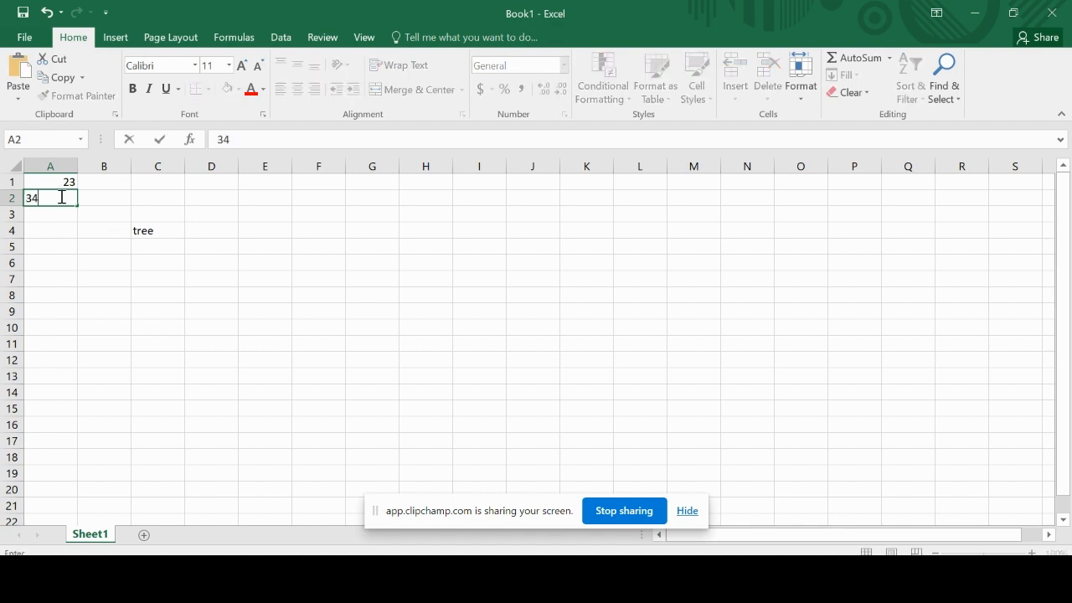
key("Return")
key("Return")
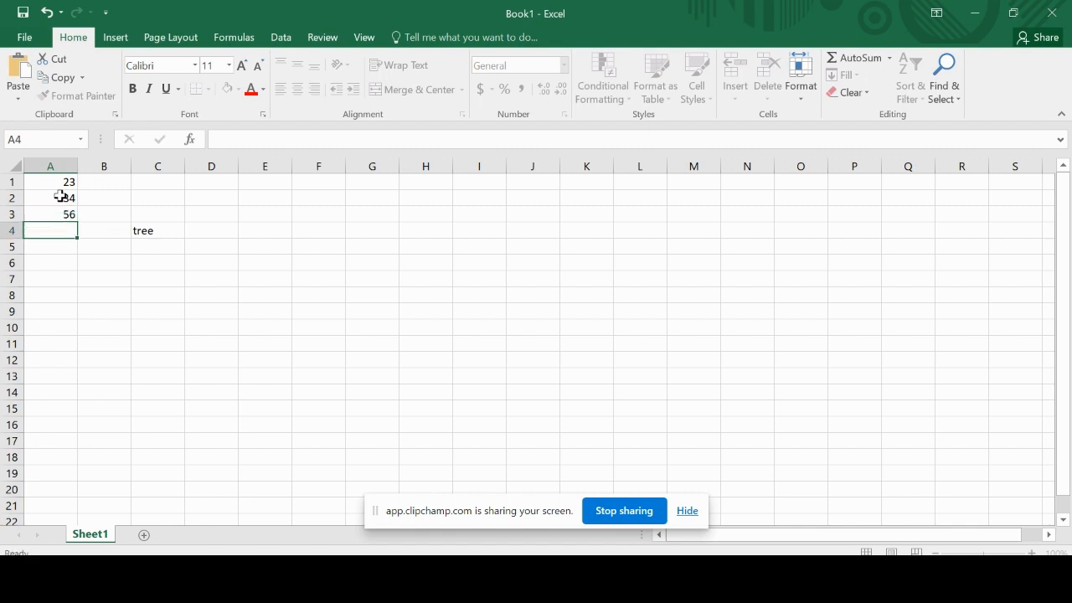
type("72")
key("Return")
type("13")
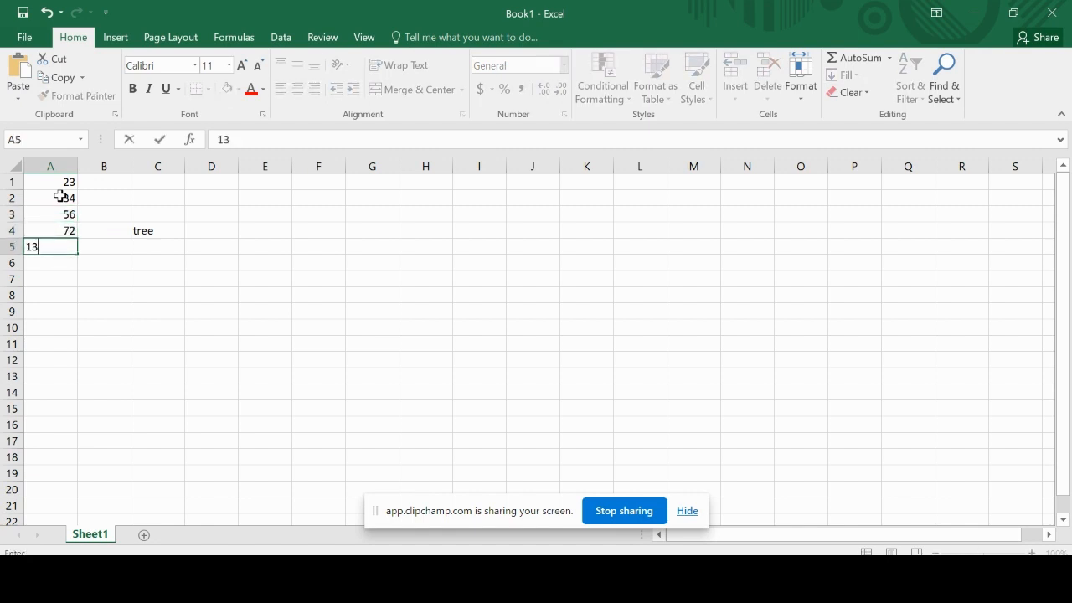
key("Return")
type("29")
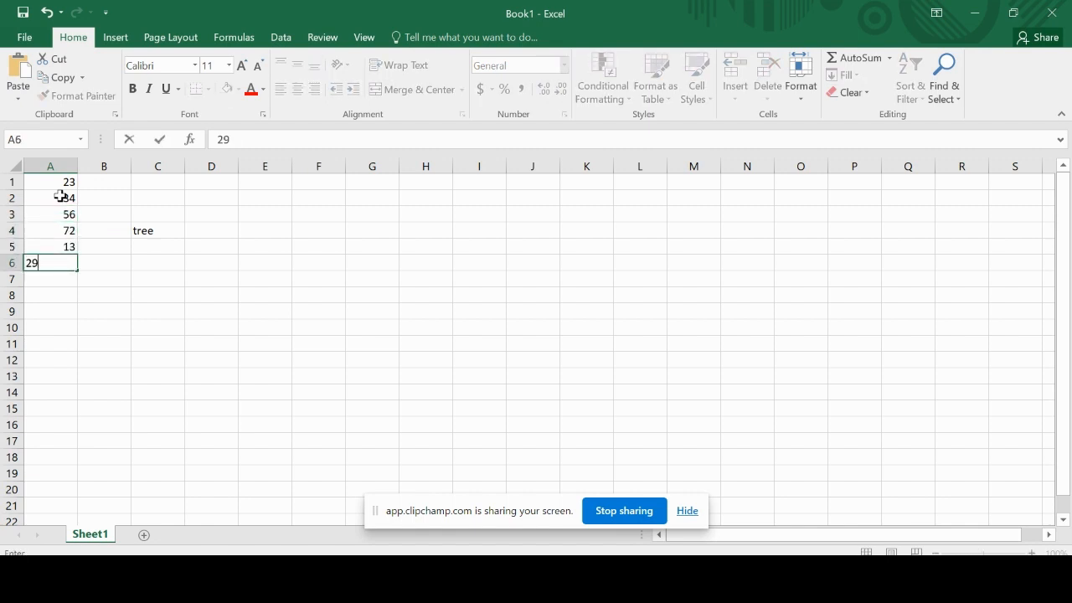
key("Return")
type("83")
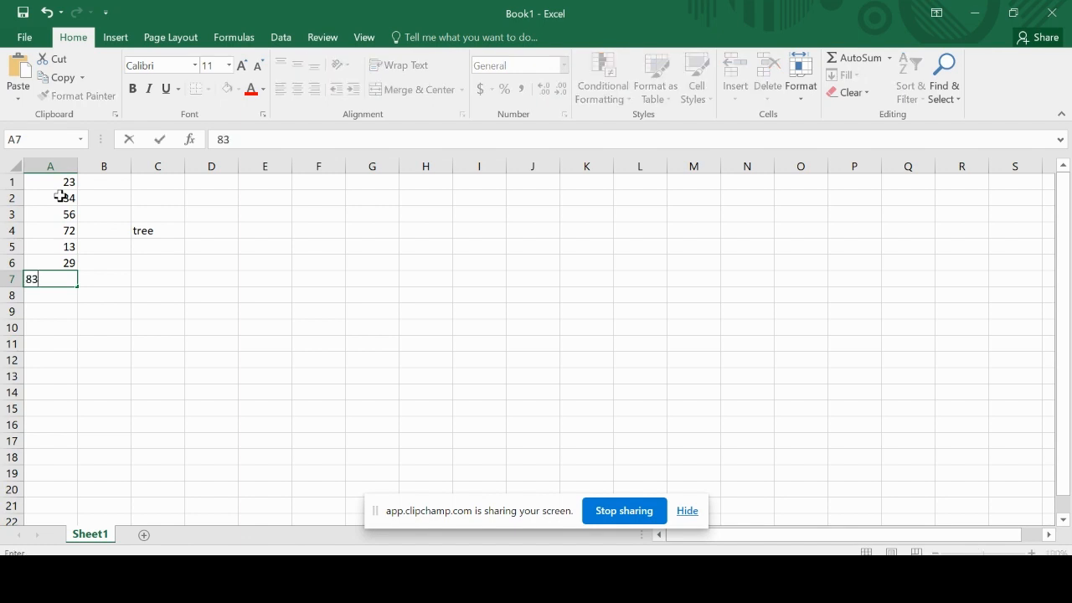
key("Return")
type("61")
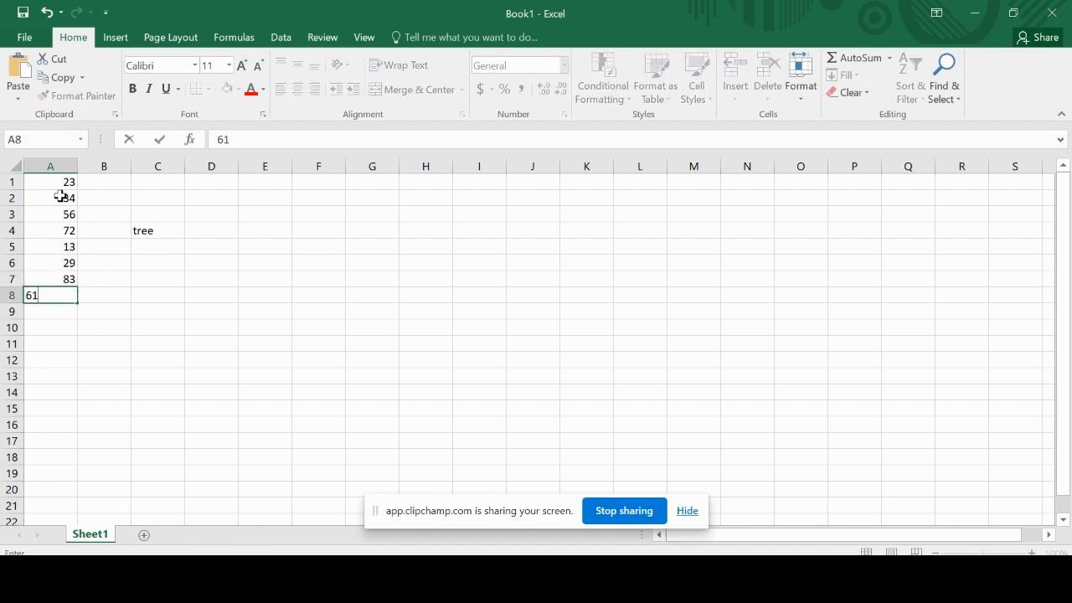
- Total the numbers in A1:A8 with a SUM formula in cell A9 and reselect that cell
left_click(59, 312)
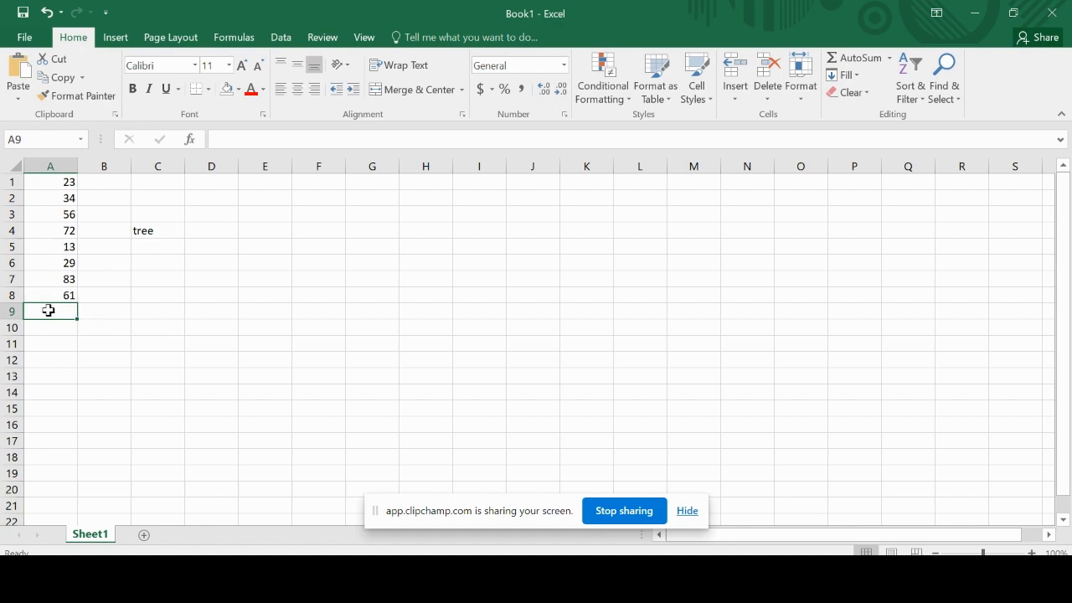
type("=")
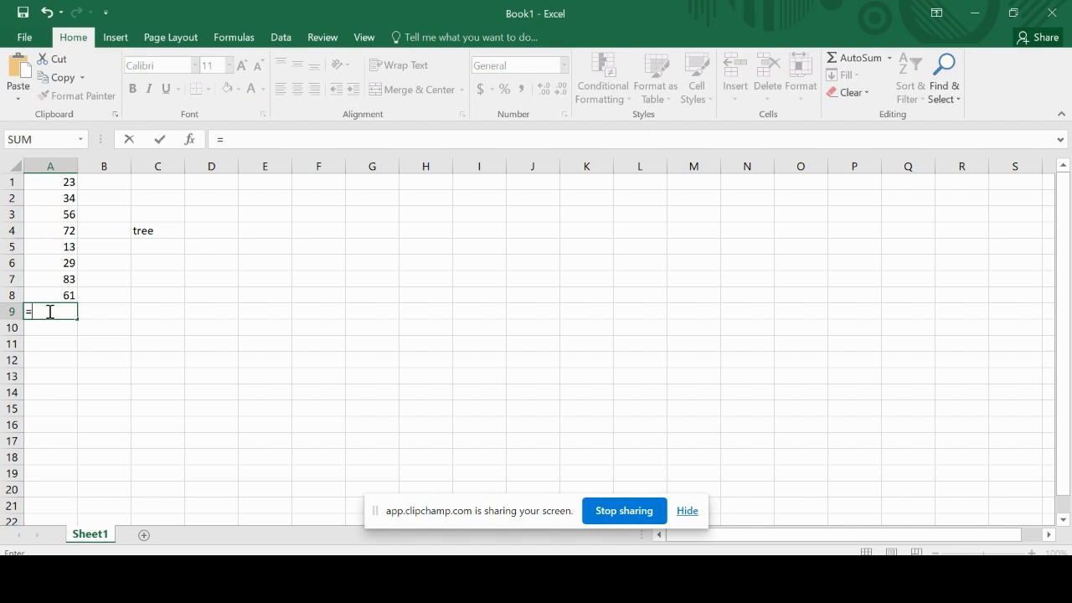
type("sun")
key("BackSpace")
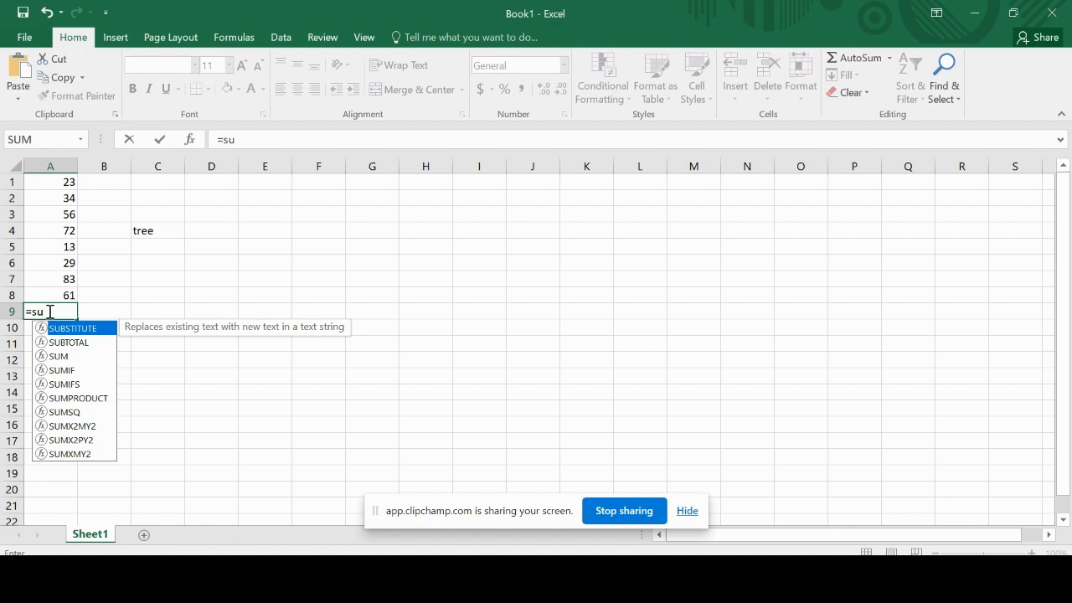
left_click(56, 357)
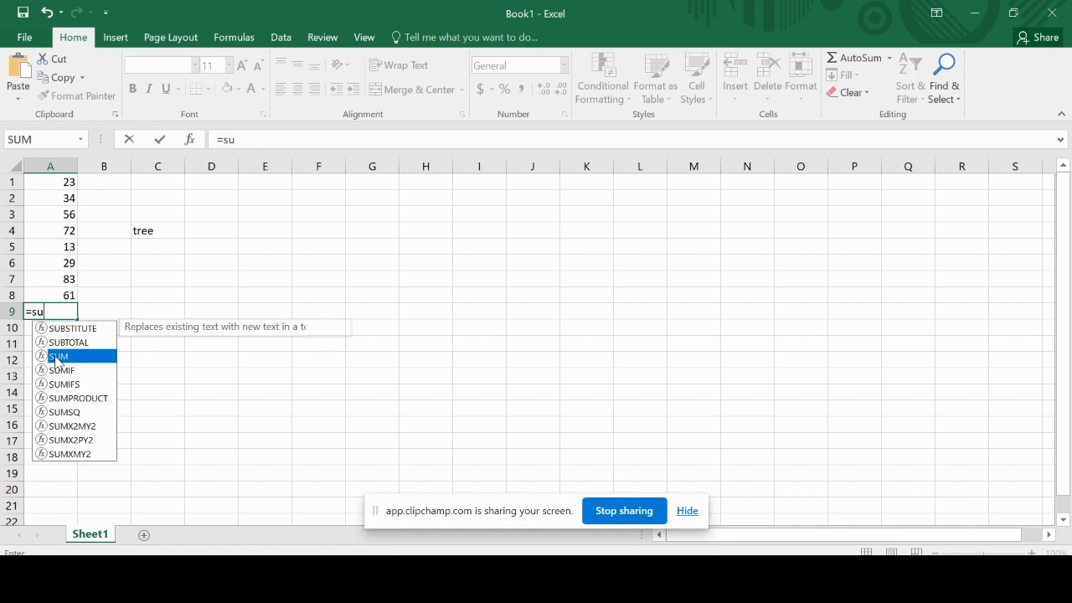
double_click(56, 358)
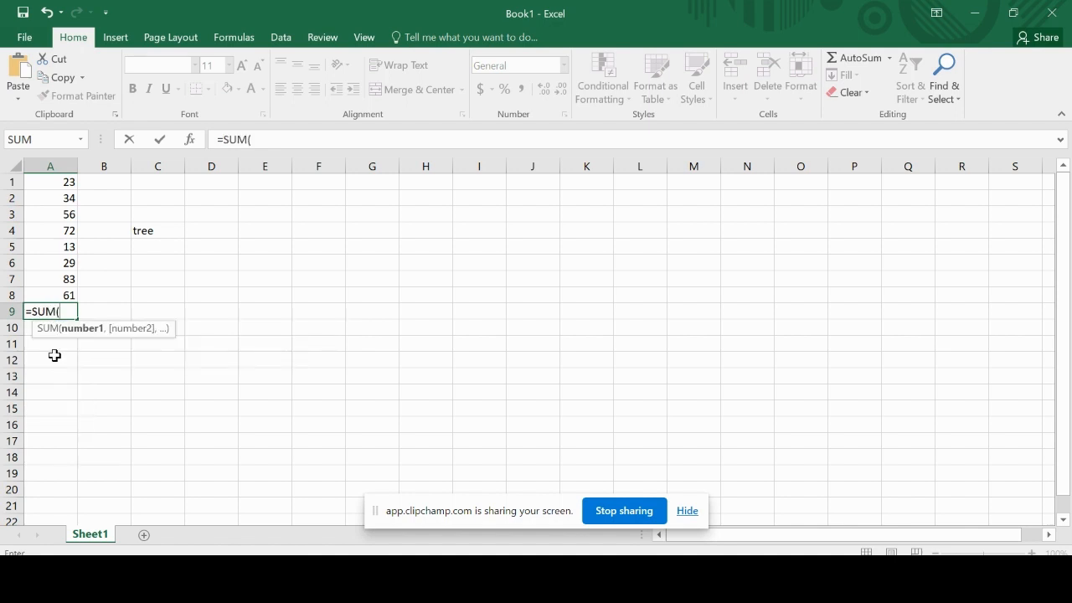
left_click_drag(64, 184, 56, 295)
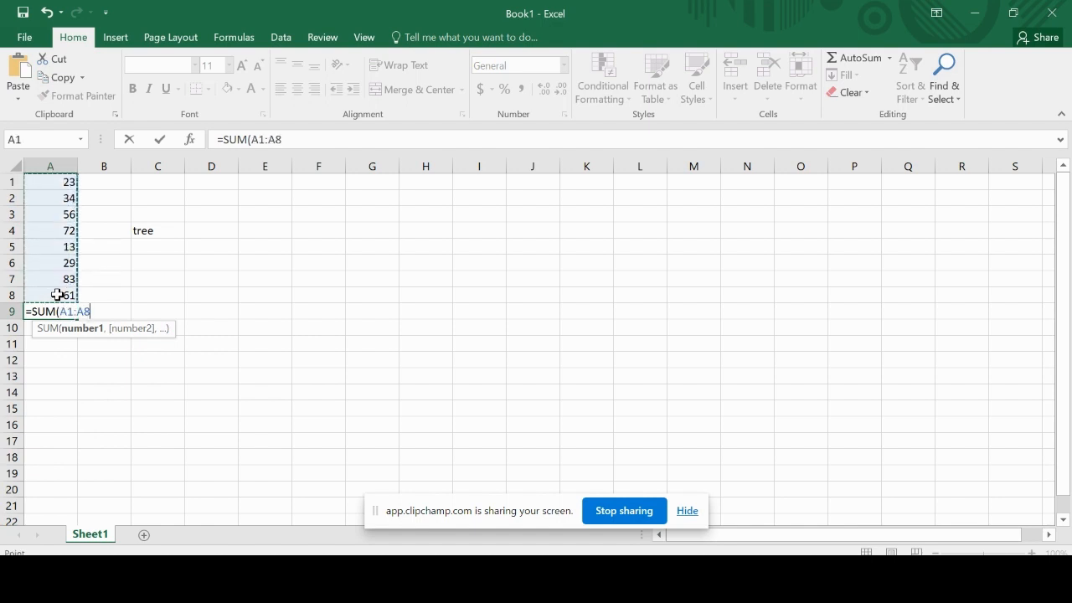
type(")")
key("Return")
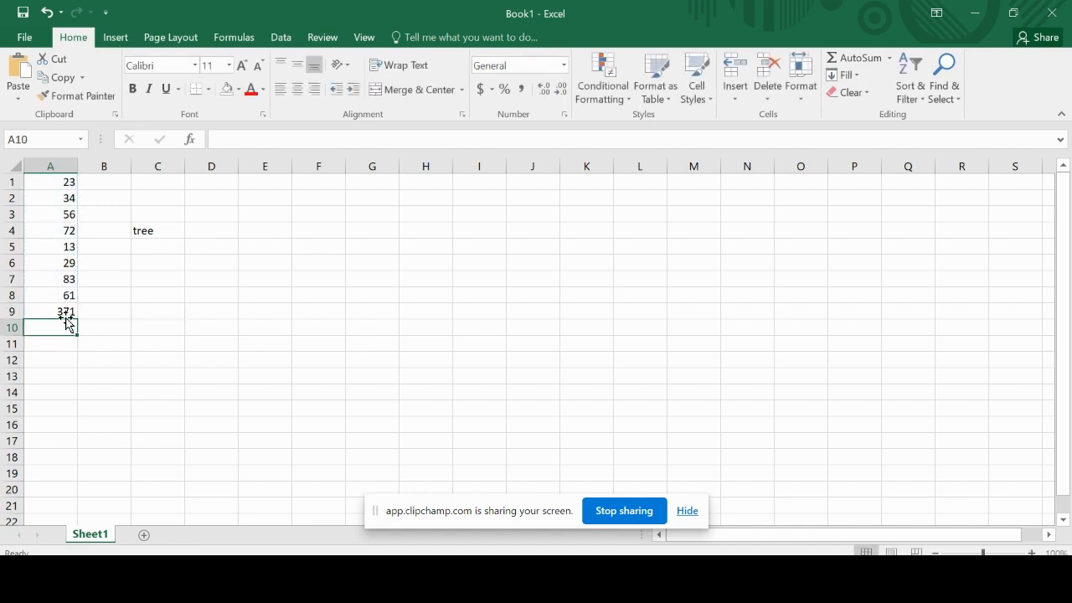
left_click(59, 310)
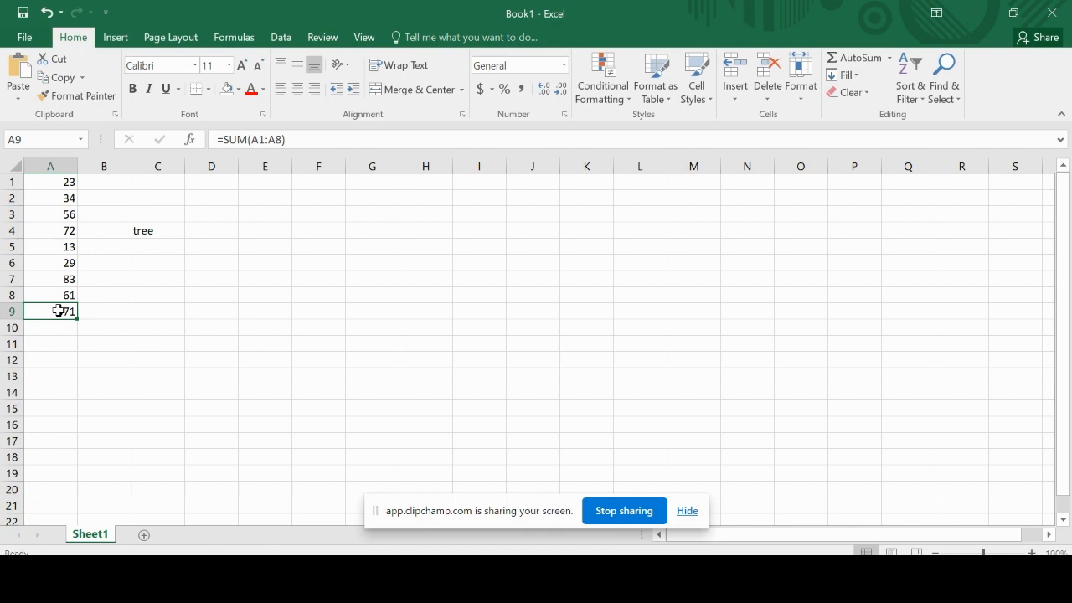
- Calculate the average of A1:A8 with an AVERAGE formula in cell A10
left_click(62, 326)
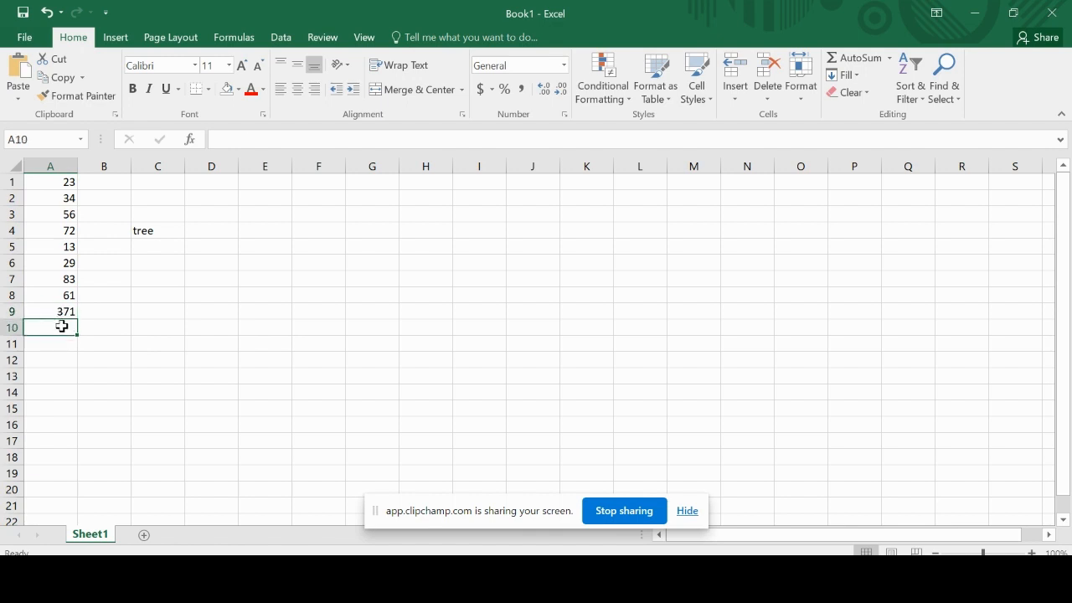
type("=")
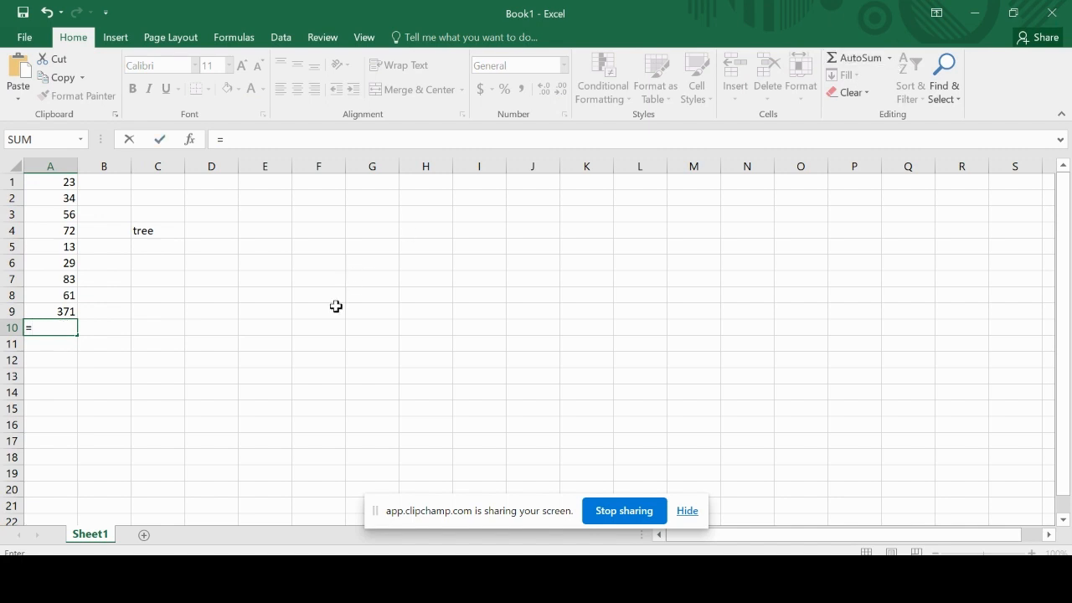
type("av")
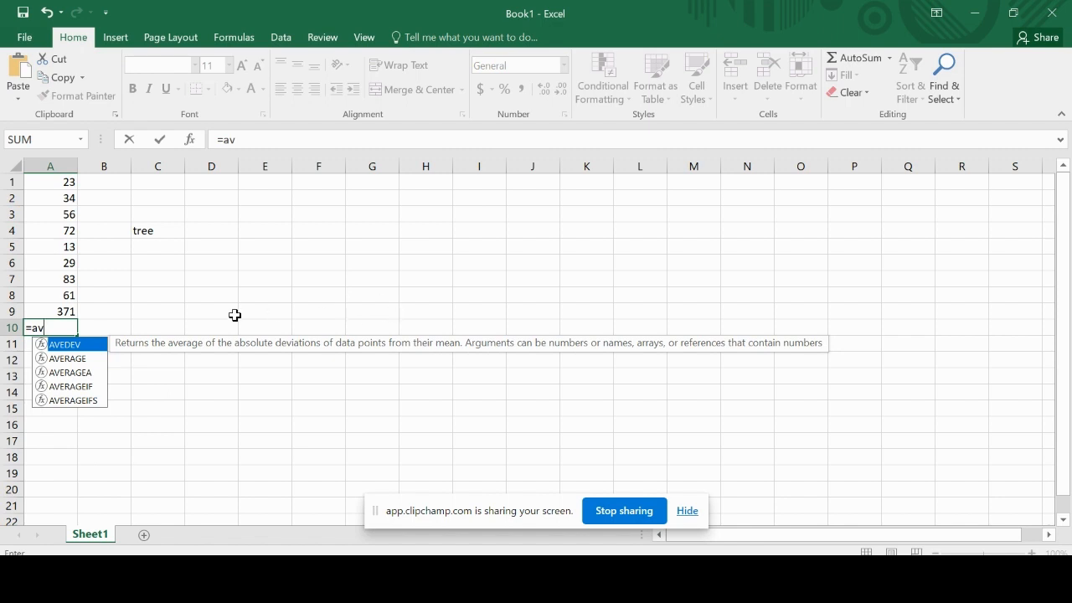
left_click(72, 359)
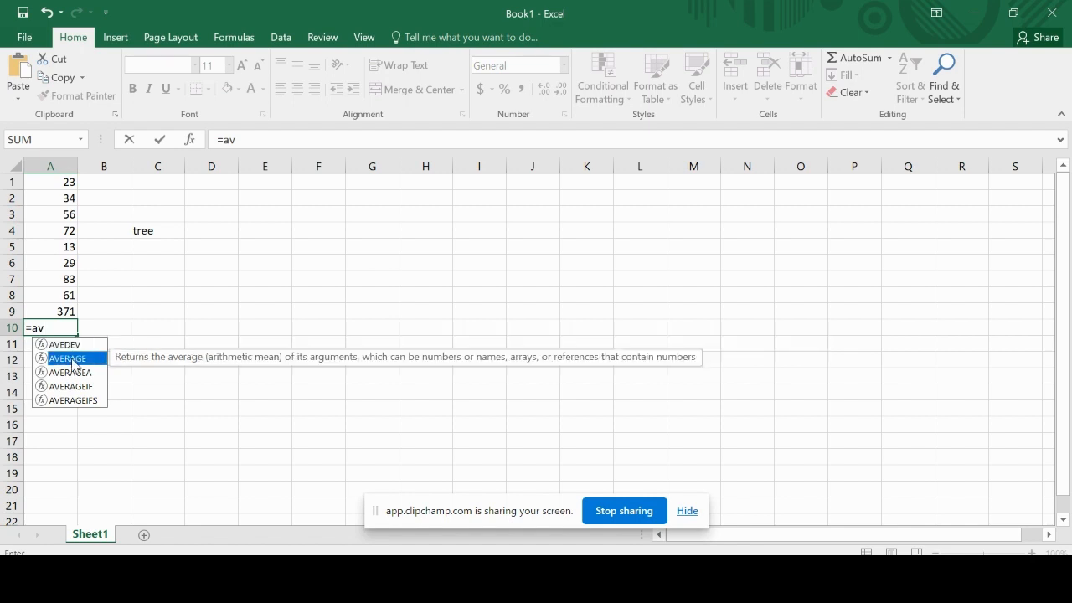
double_click(72, 360)
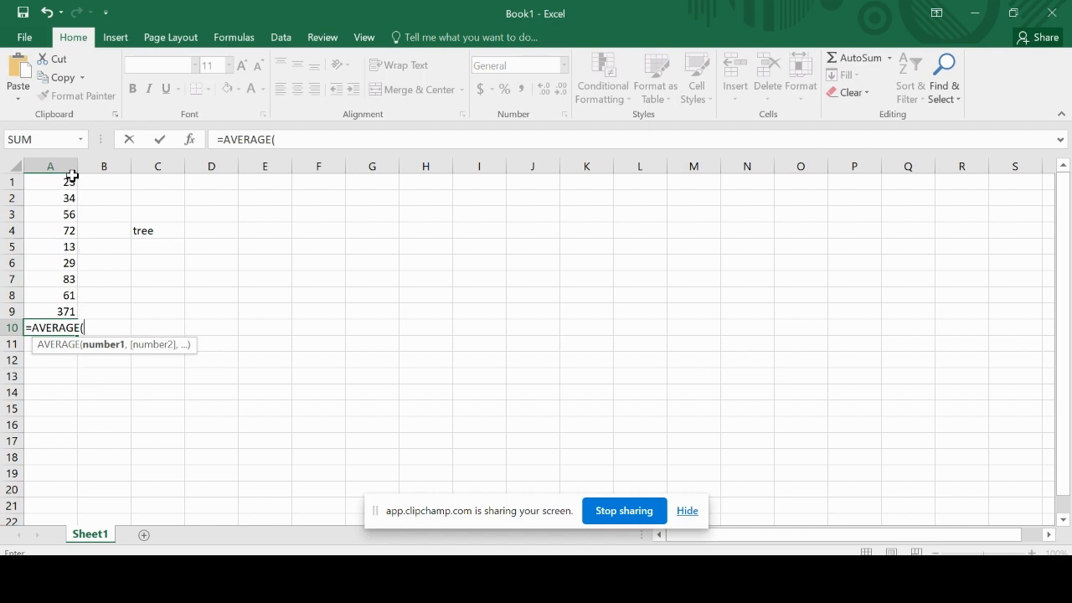
left_click_drag(67, 183, 59, 299)
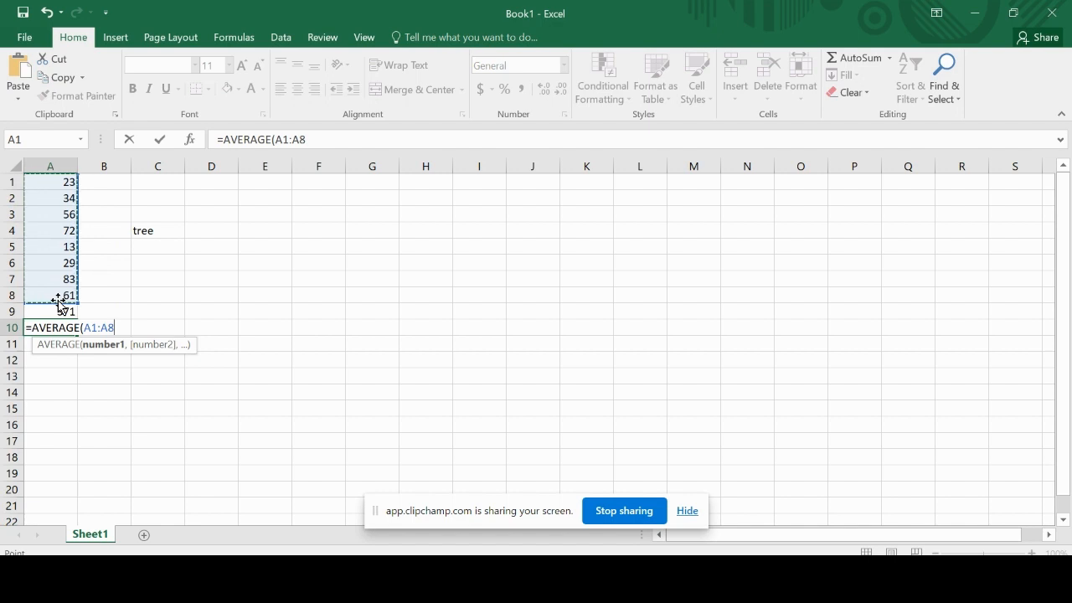
type(")")
key("Return")
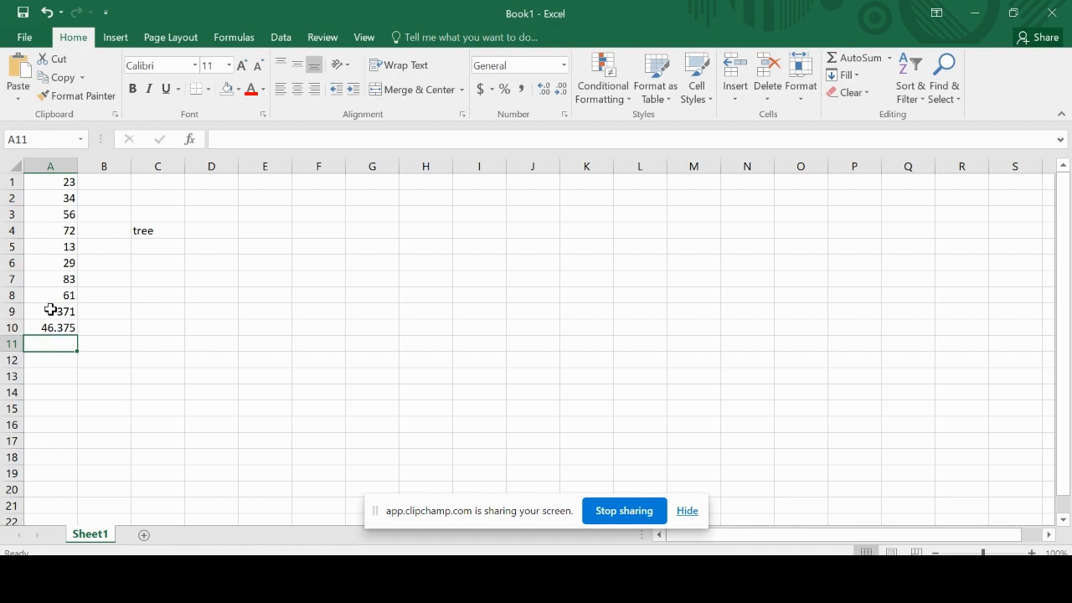
- Review the formulas in A9 and A10 and the range of numbers in A1:A8 they use
left_click(50, 310)
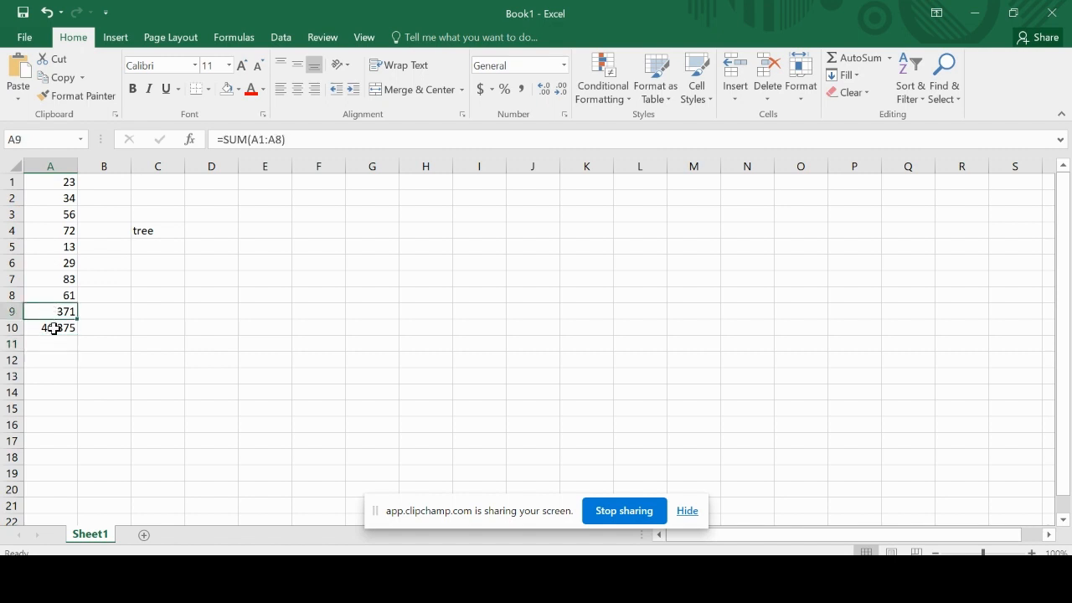
left_click(52, 328)
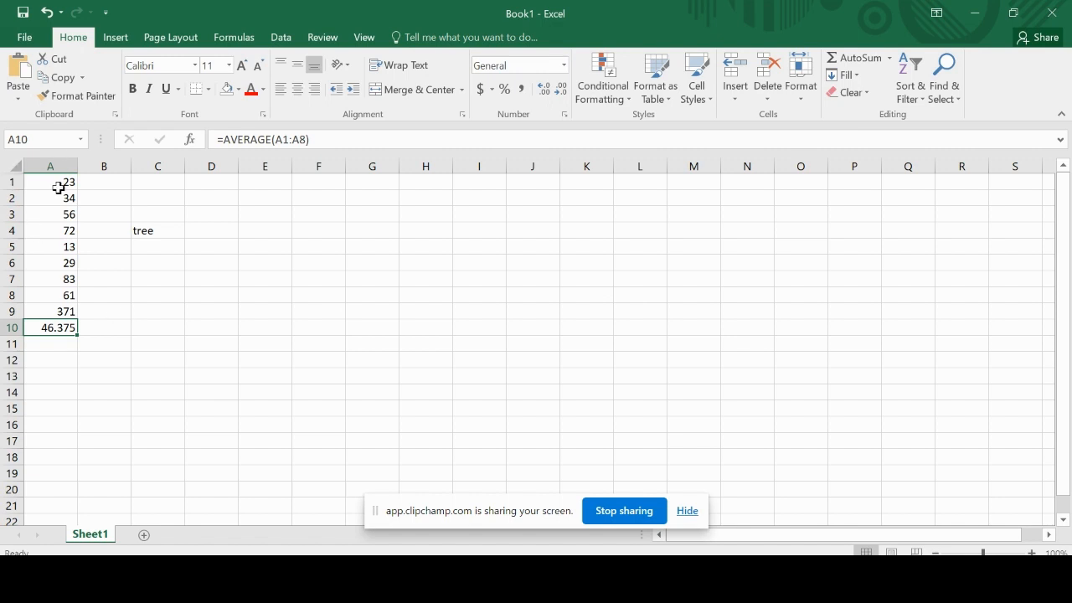
left_click_drag(67, 181, 63, 251)
left_click_drag(52, 294, 52, 294)
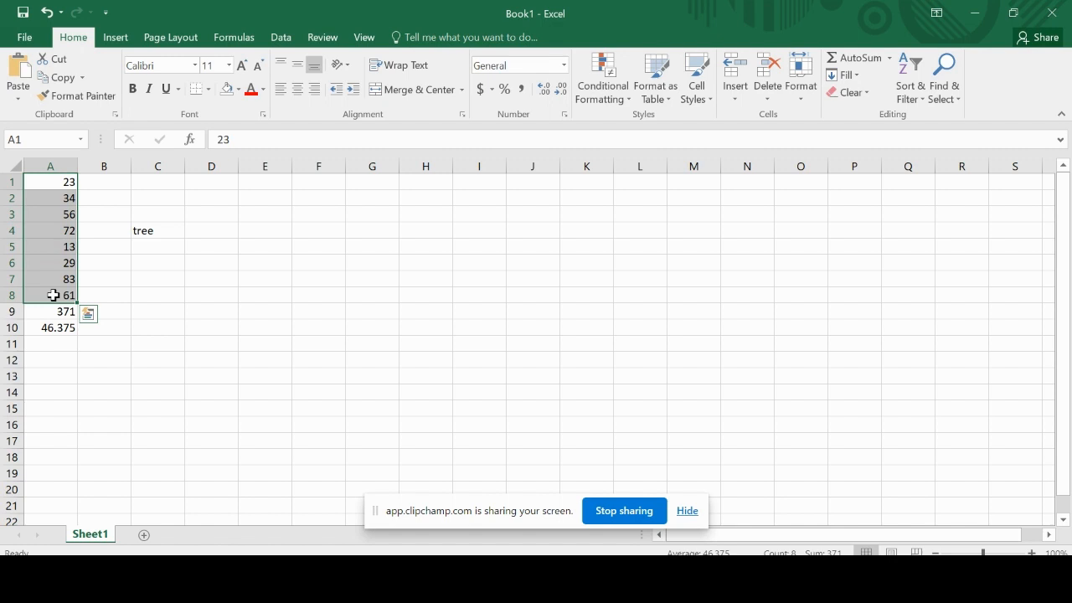
left_click(107, 179)
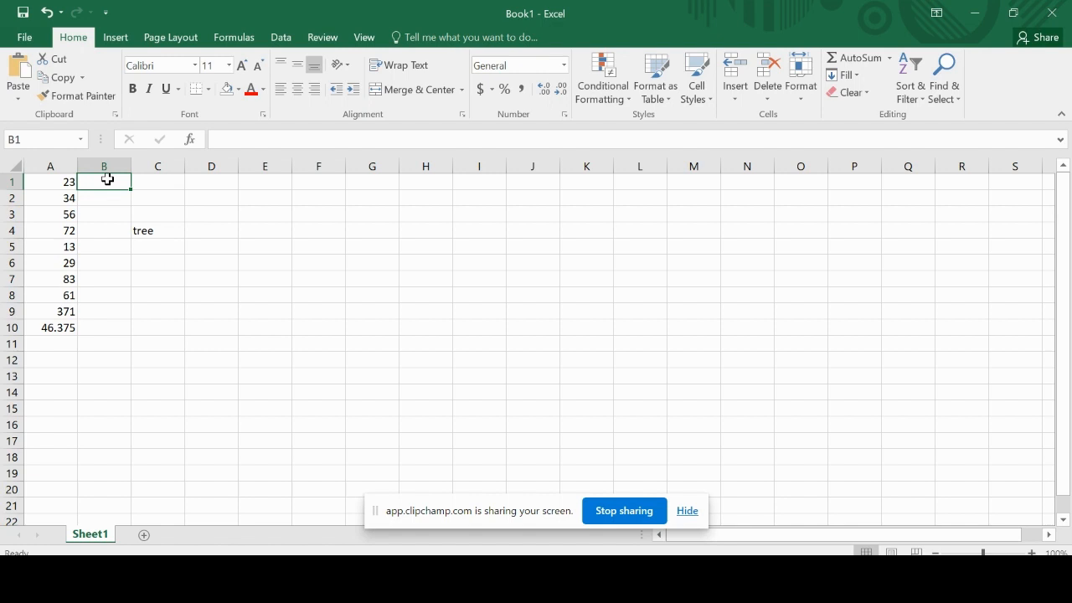
- Insert a blank column before column A, shifting the numbers one column over
left_click(53, 161)
right_click(52, 161)
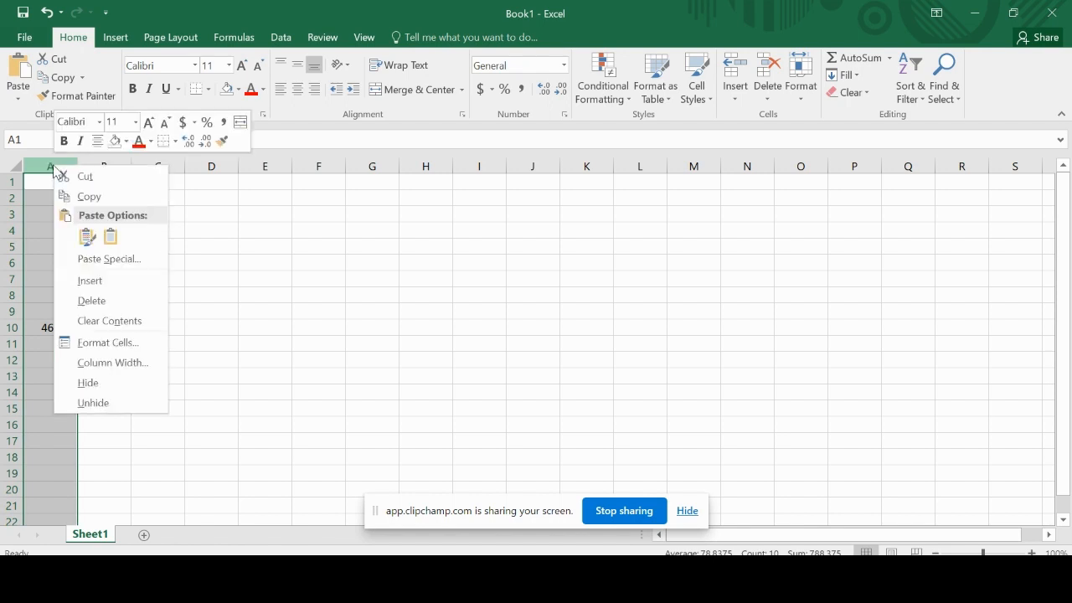
key("Escape")
key("ctrl+shift+plus")
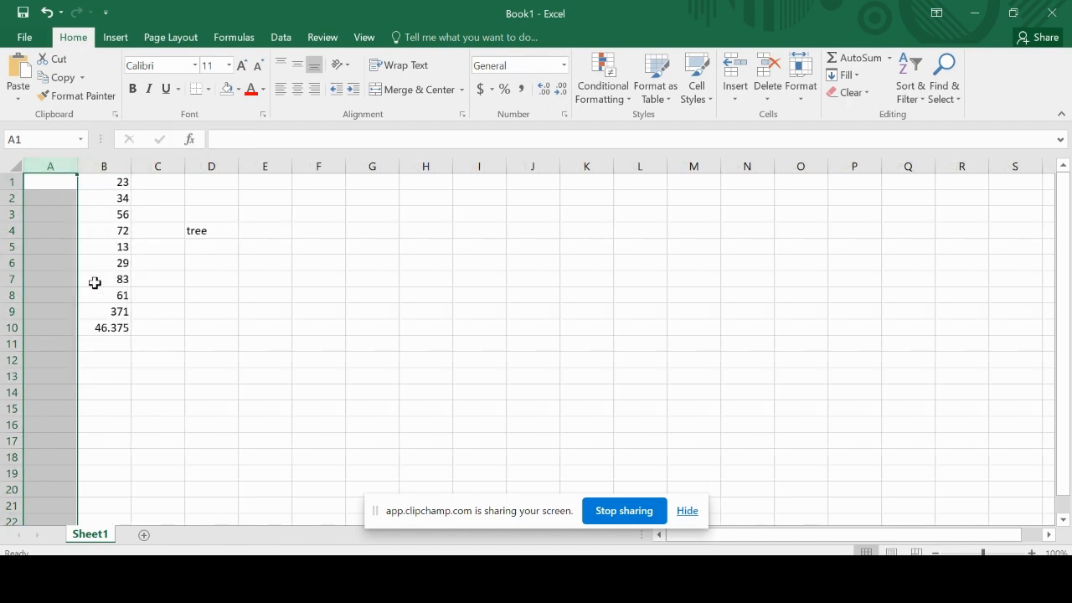
- Enter Monday in A1 and autofill the weekday series down to A8
left_click(51, 184)
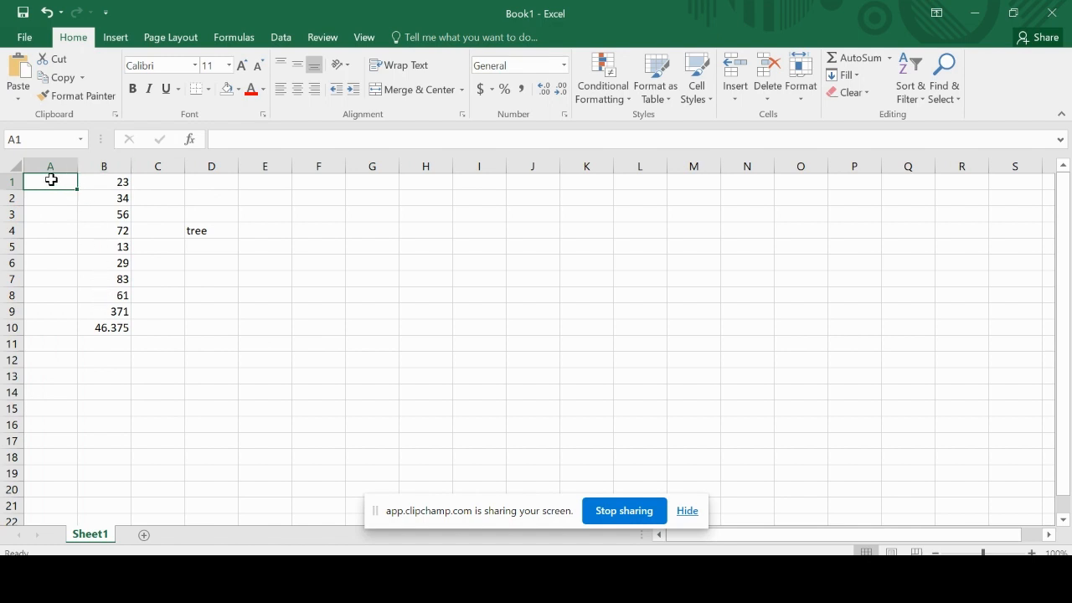
type("Monday")
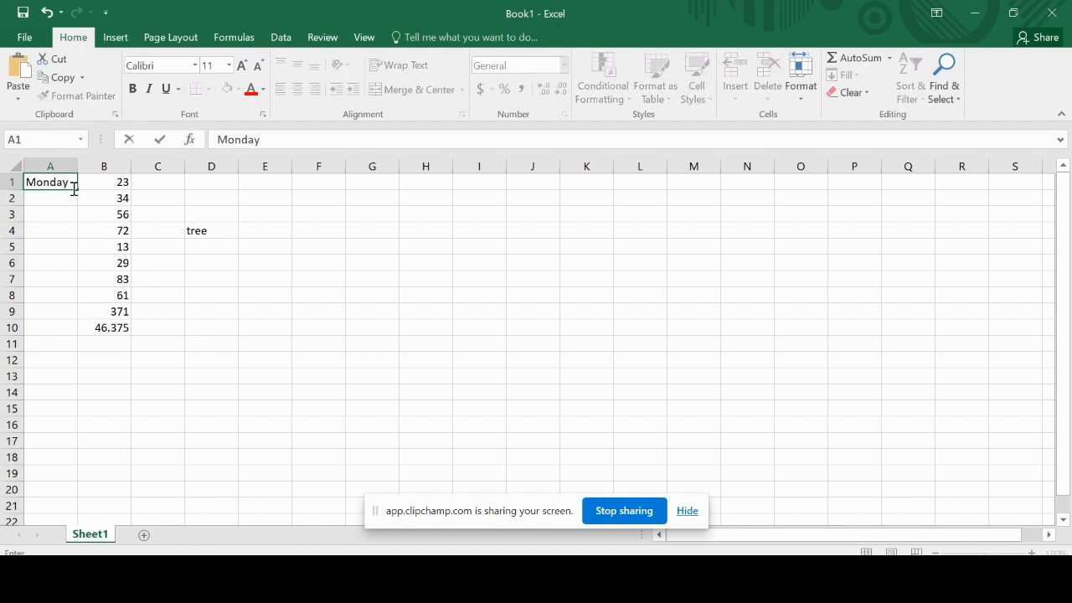
left_click_drag(77, 189, 55, 310)
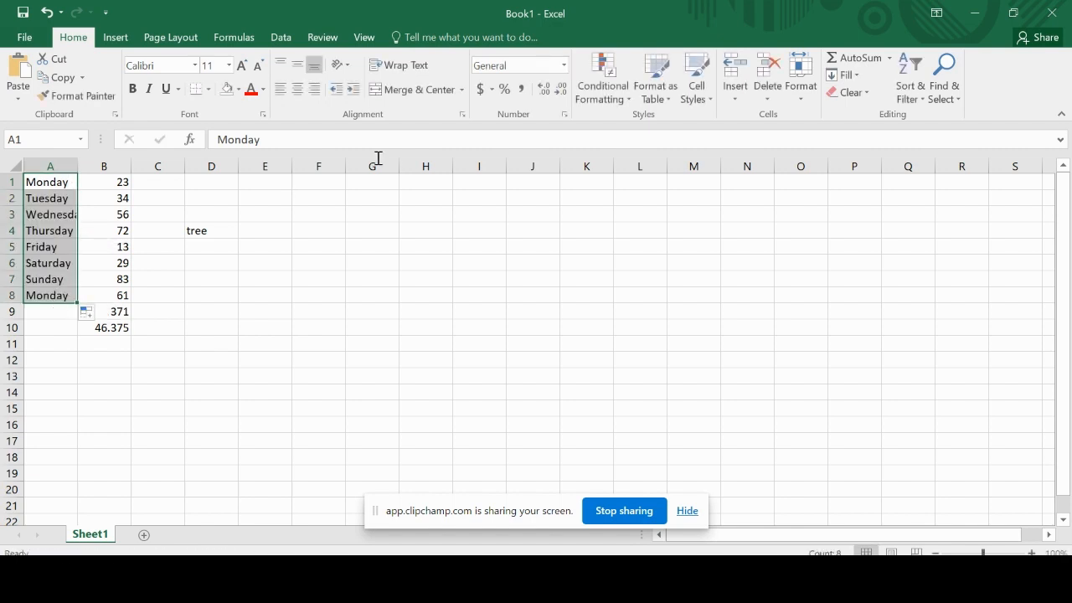
left_click(165, 185)
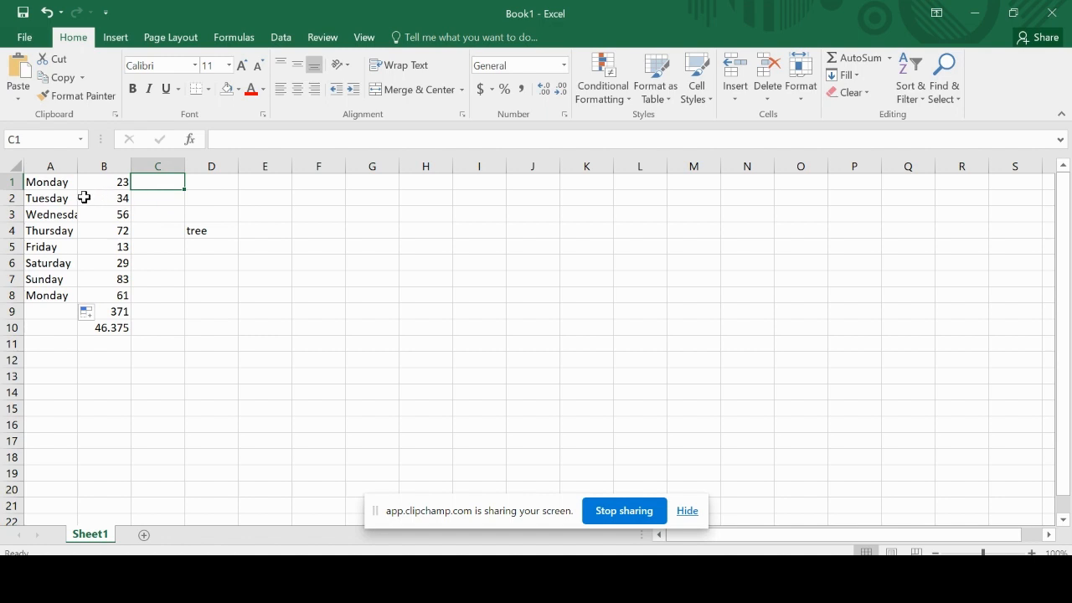
- Insert a blank row above the first row of weekdays and numbers
left_click(46, 180)
left_click_drag(46, 180, 116, 302)
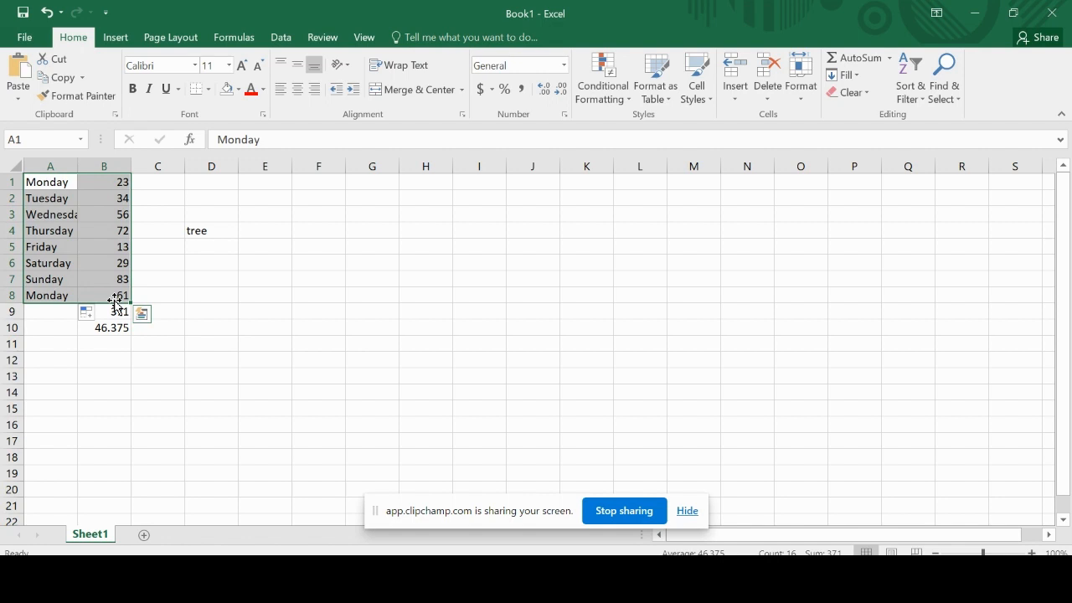
left_click(6, 181)
right_click(10, 186)
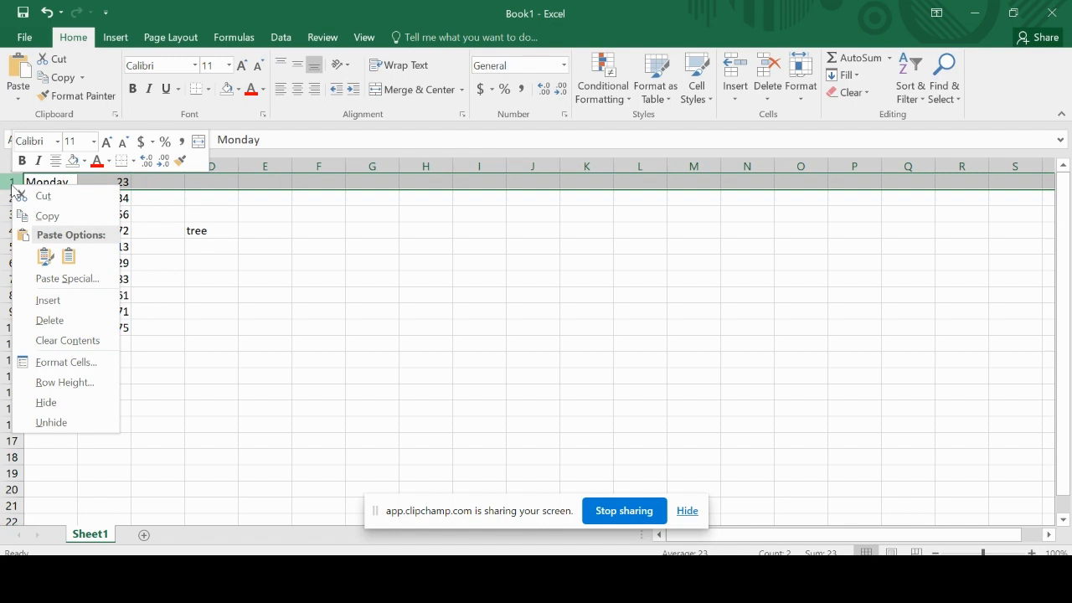
left_click(55, 301)
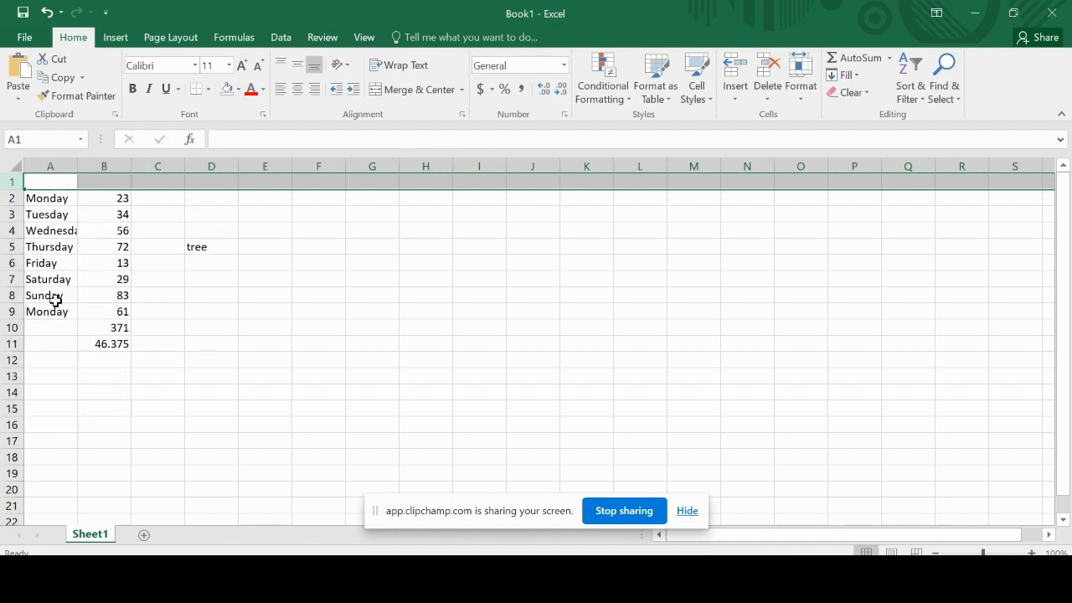
- Enter the headers Day in A1 and Tomatoes sold in B1, and widen column B to fit its header
left_click(57, 180)
type("Day")
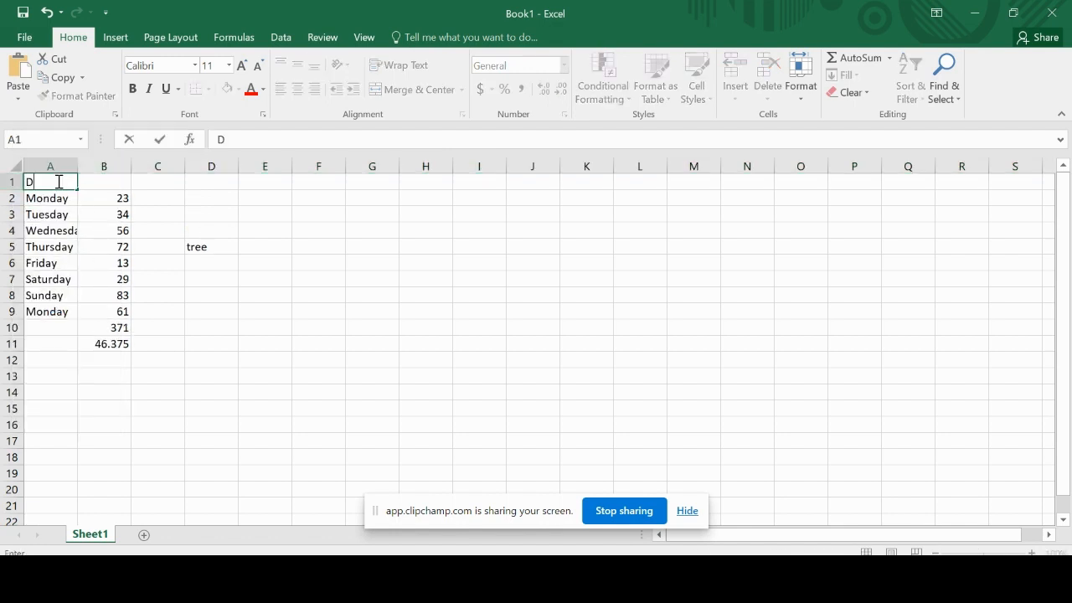
left_click(98, 181)
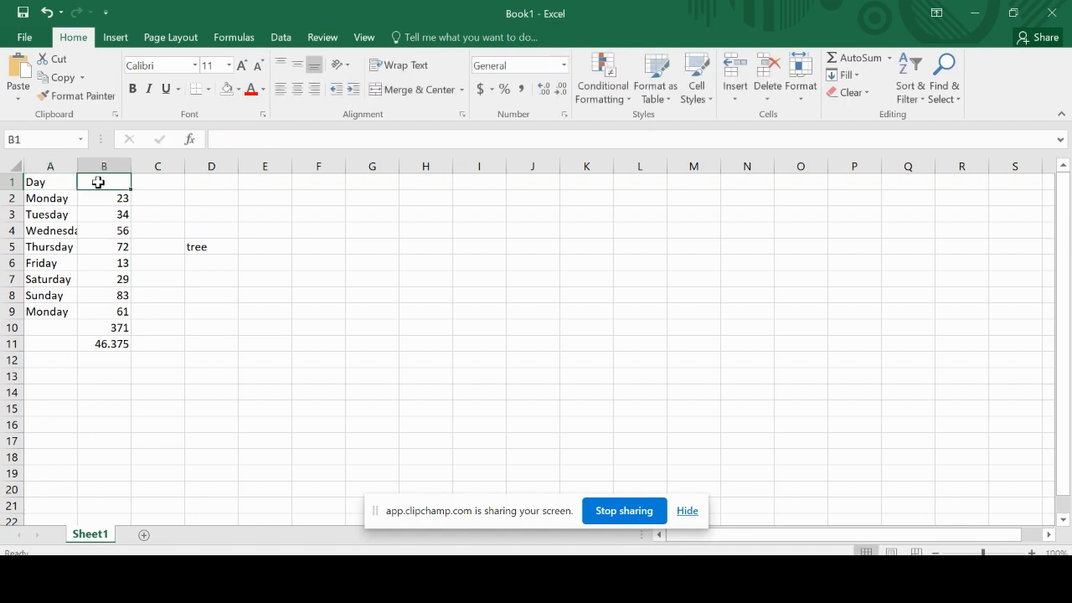
type("T")
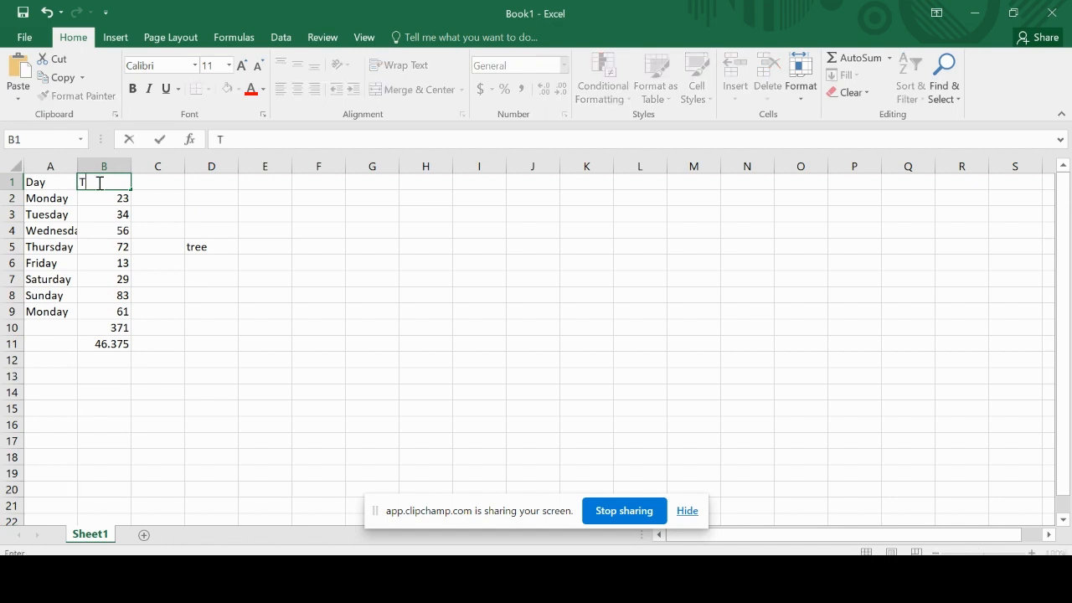
type("omatoes sold")
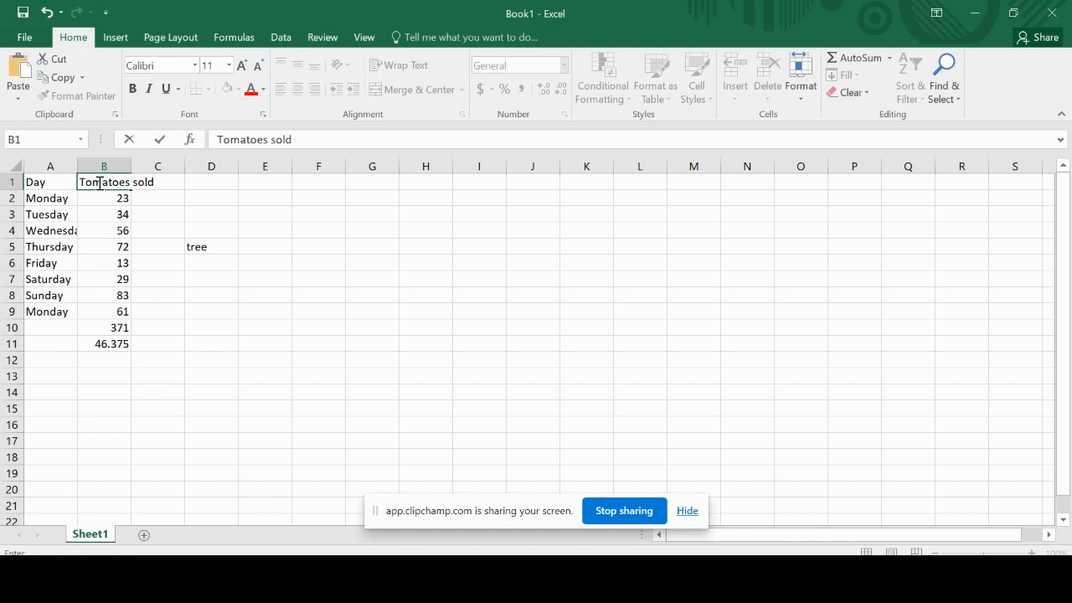
left_click(306, 209)
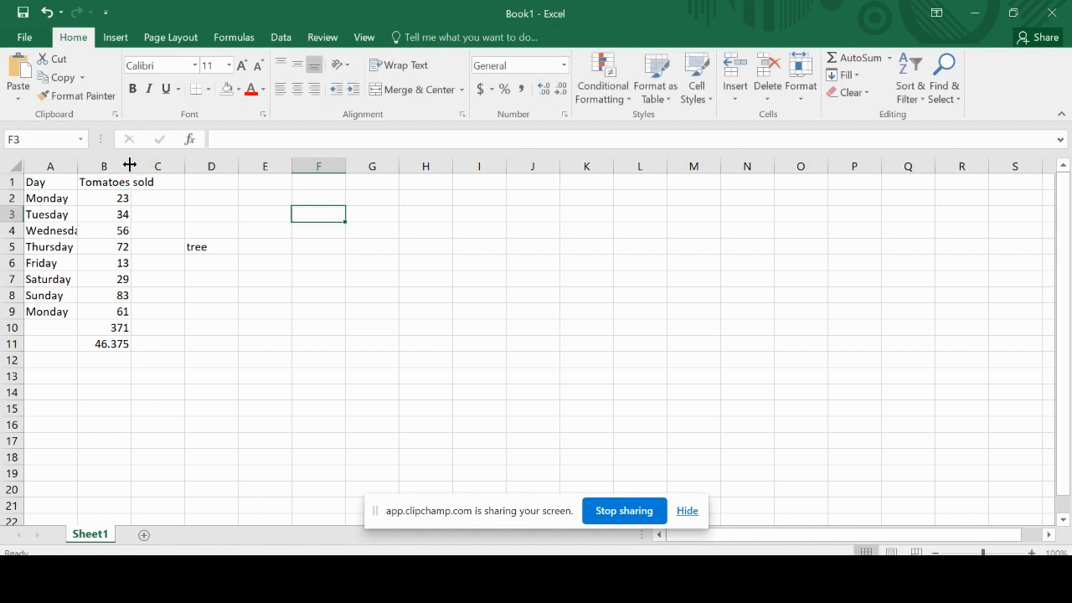
left_click_drag(129, 165, 163, 165)
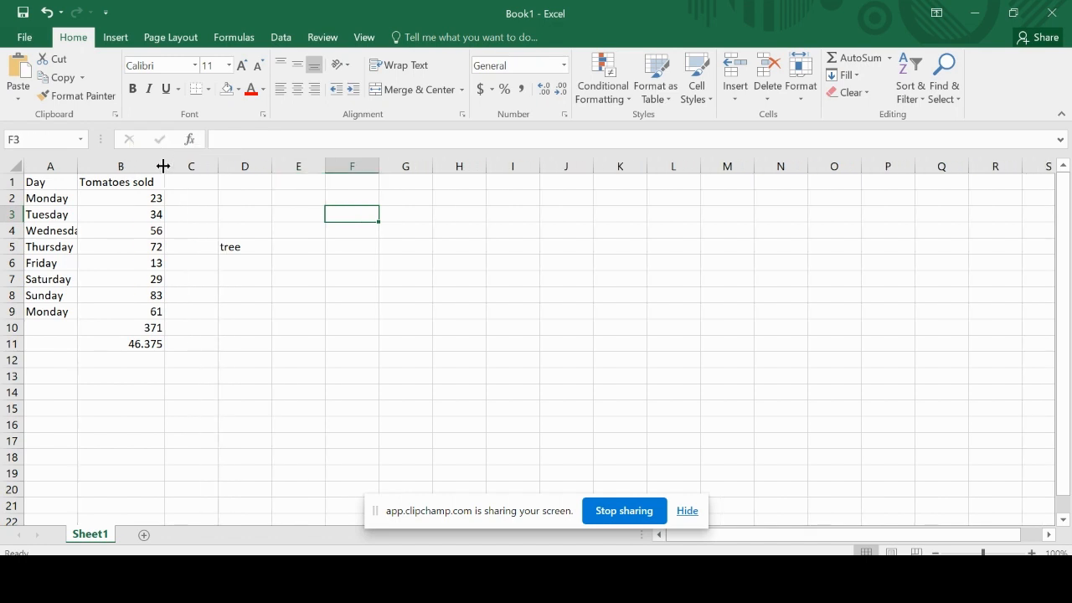
- Label the two result rows below the weekdays by entering Sum in A10 and Average in A11
left_click(50, 330)
type("Sum")
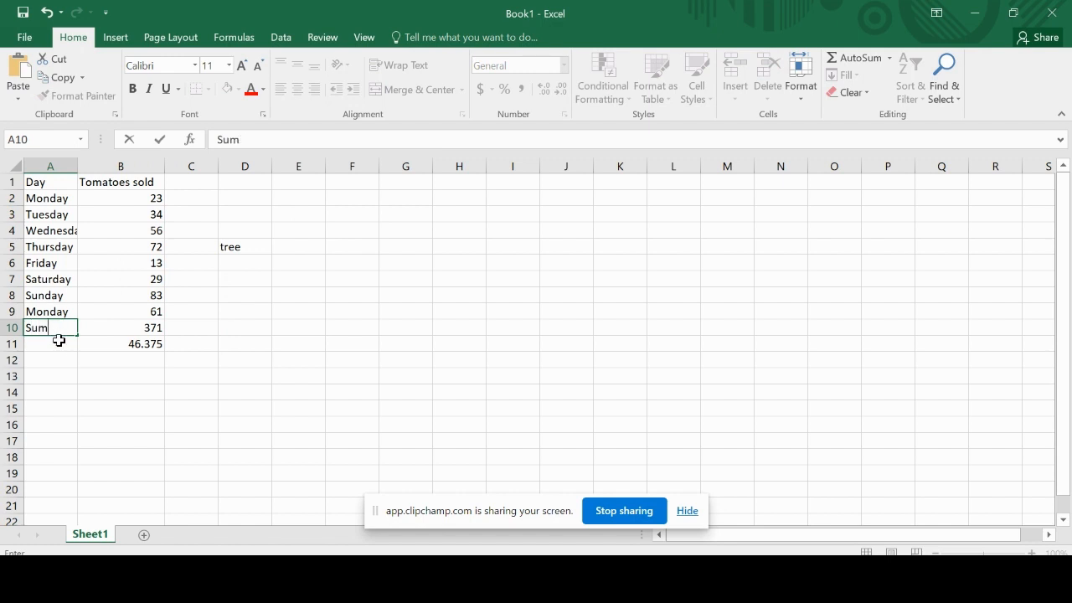
left_click(59, 347)
type("Average")
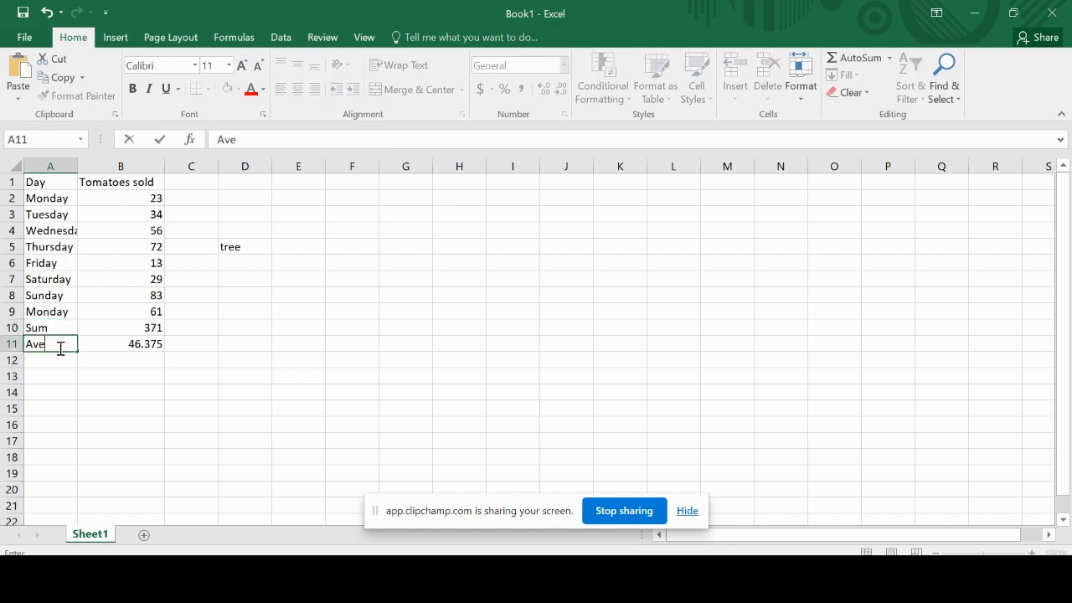
left_click(277, 342)
left_click(239, 244)
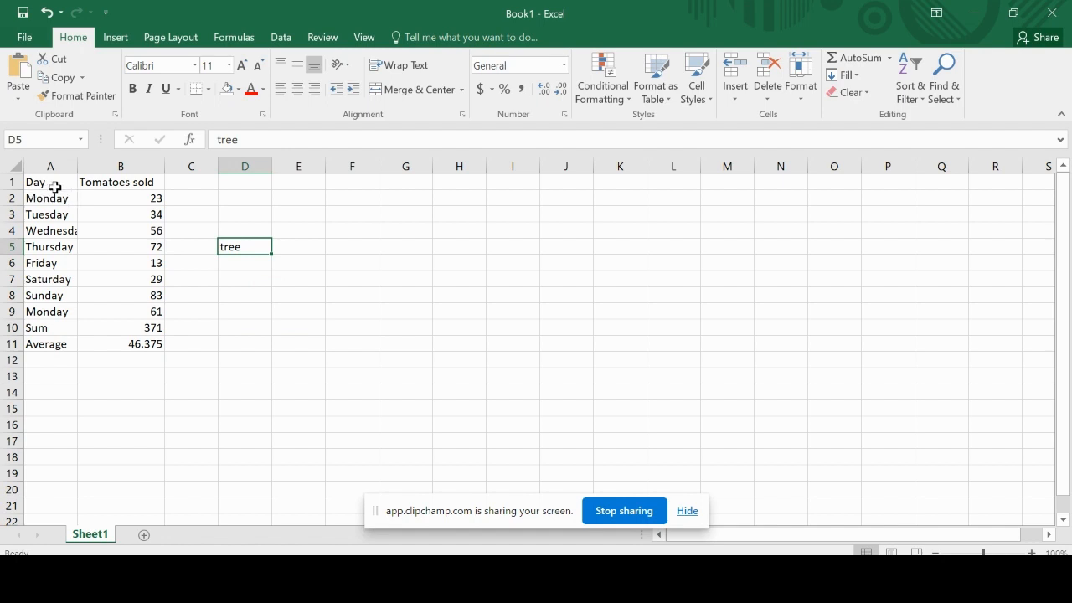
- Select the weekdays and their sales numbers in A2:B9, without the headers and result rows
mouse_move(59, 201)
left_mouse_down()
mouse_move(108, 210)
mouse_move(131, 333)
mouse_move(131, 311)
left_mouse_up()
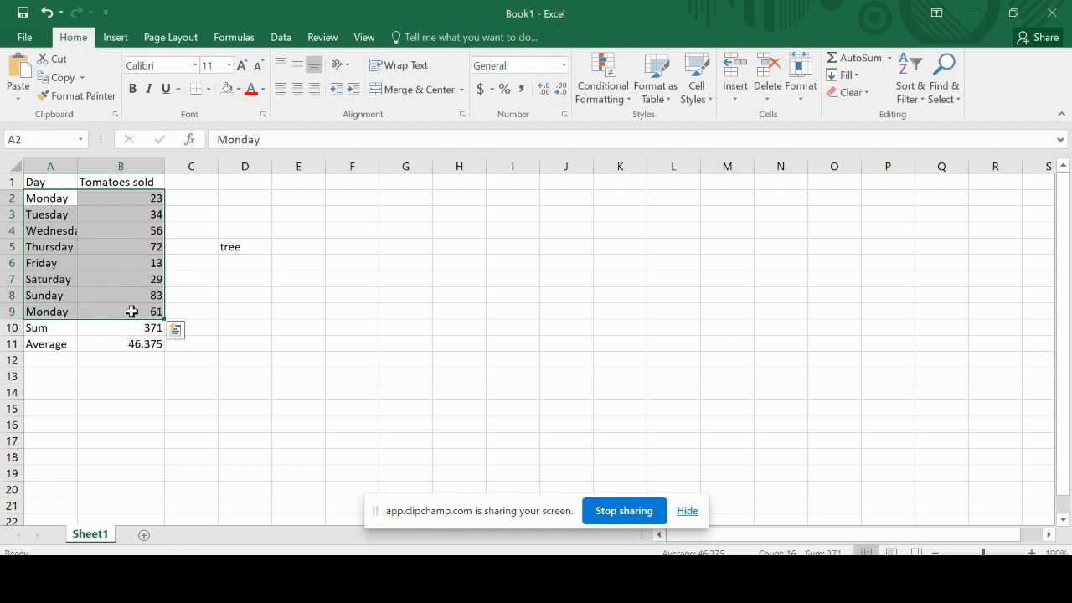
right_click(100, 240)
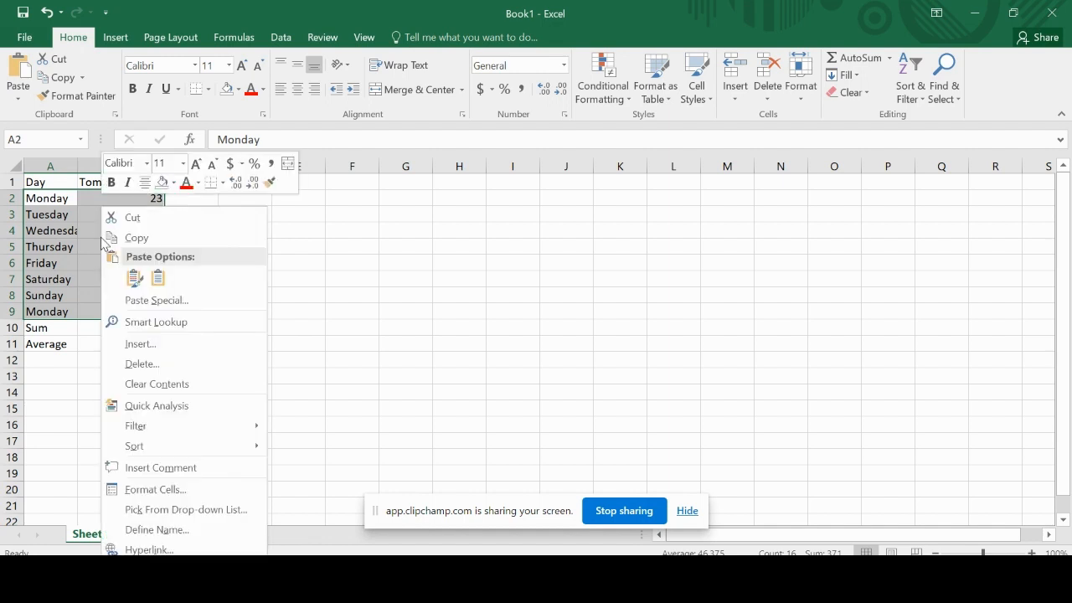
key("Escape")
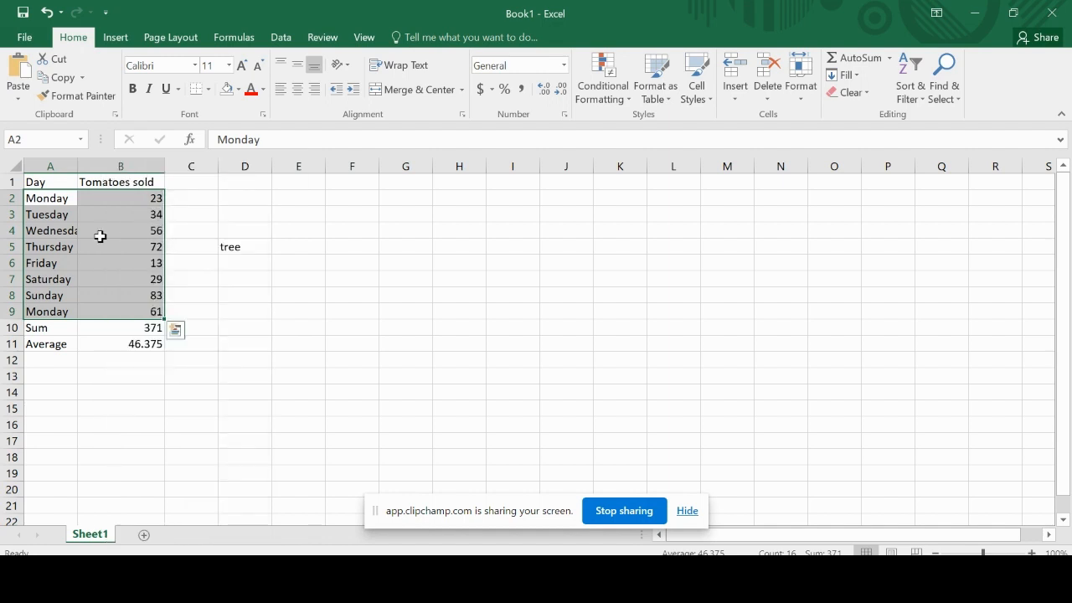
right_click(101, 239)
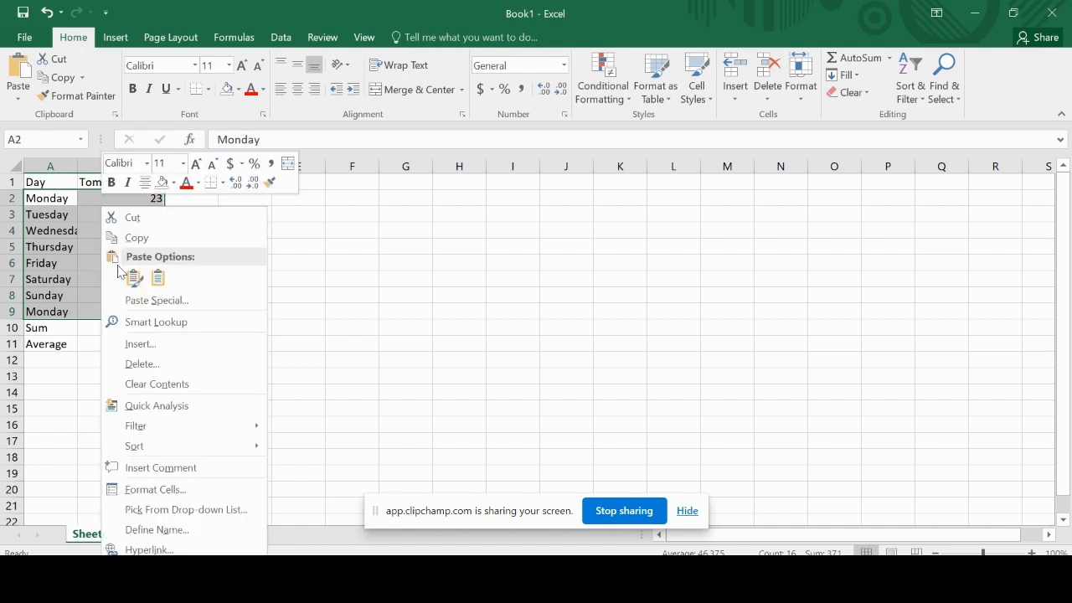
left_click(146, 348)
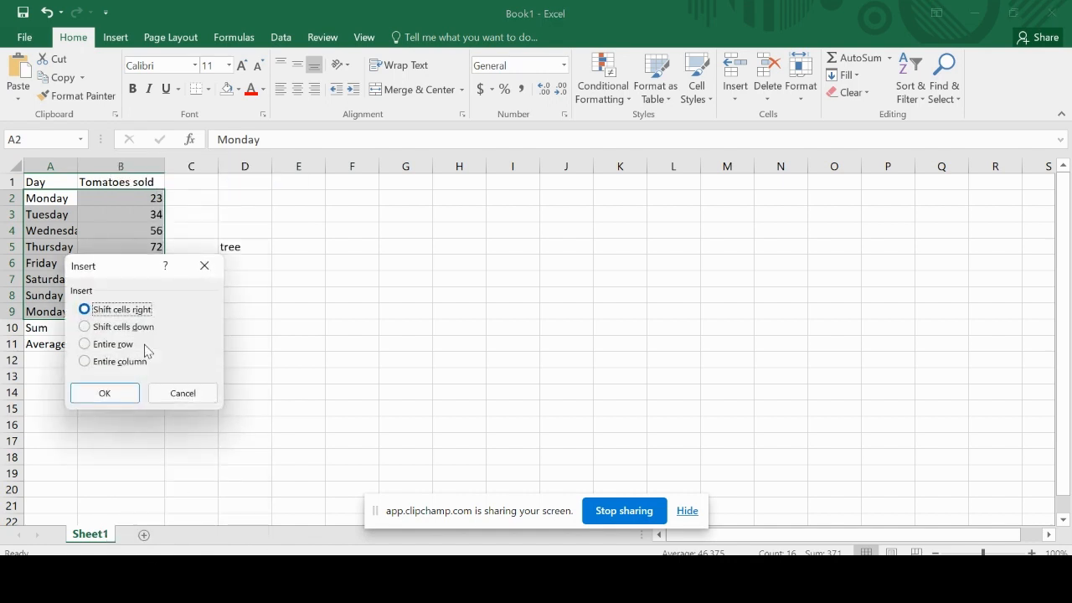
left_click(209, 265)
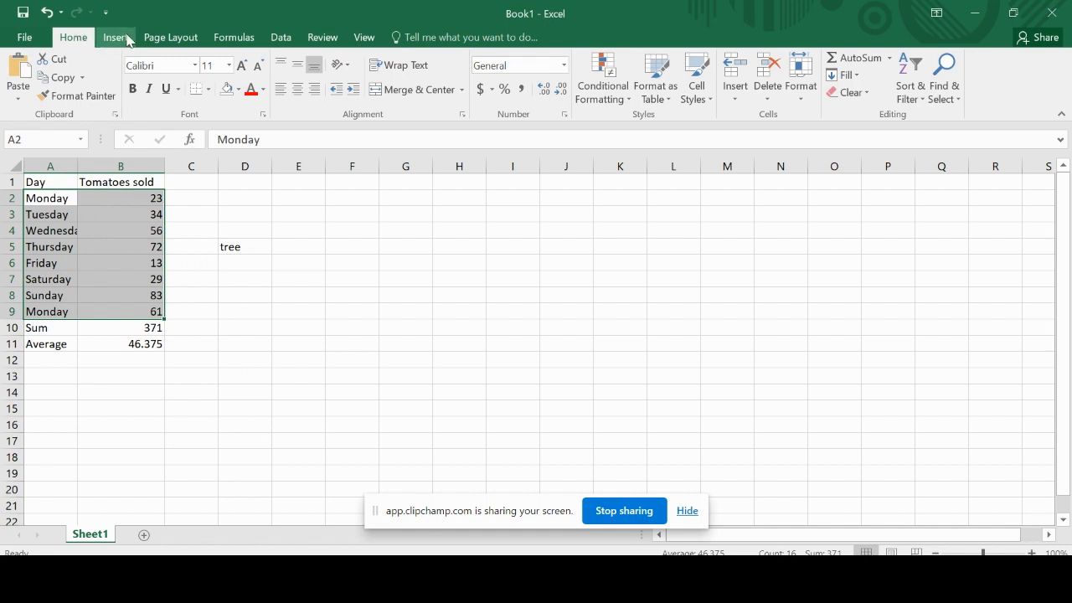
- Insert a Line chart of the selected weekday sales data from the recommended charts
left_click(116, 38)
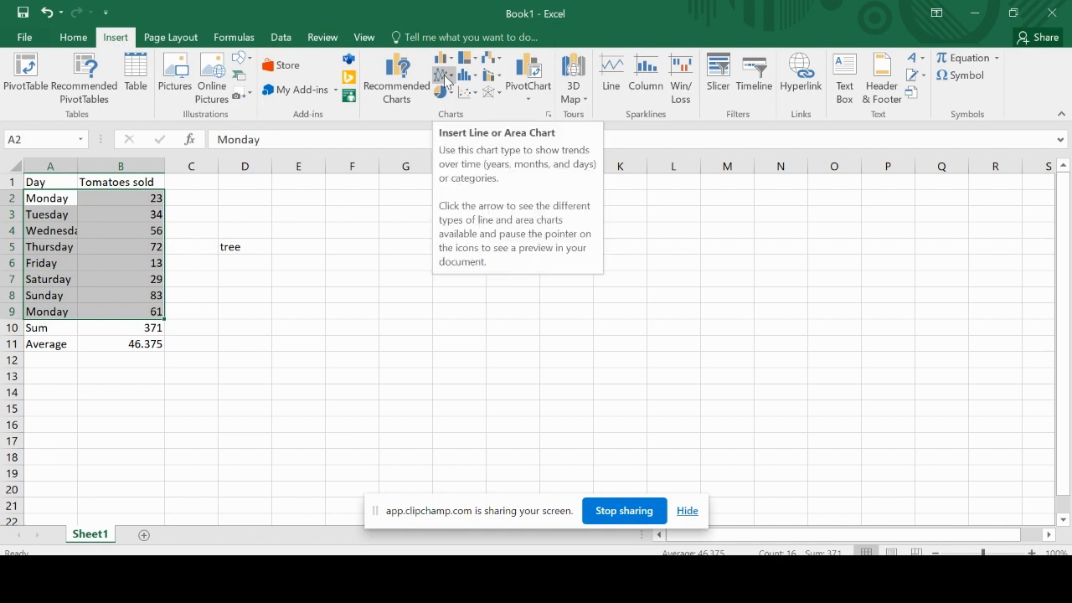
left_click(549, 116)
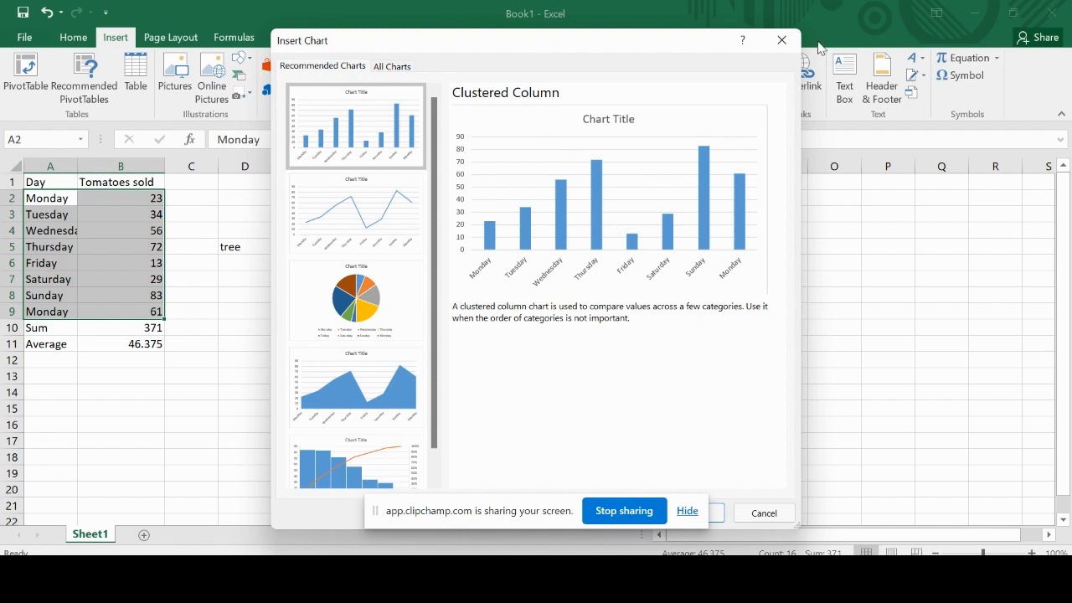
left_click(781, 40)
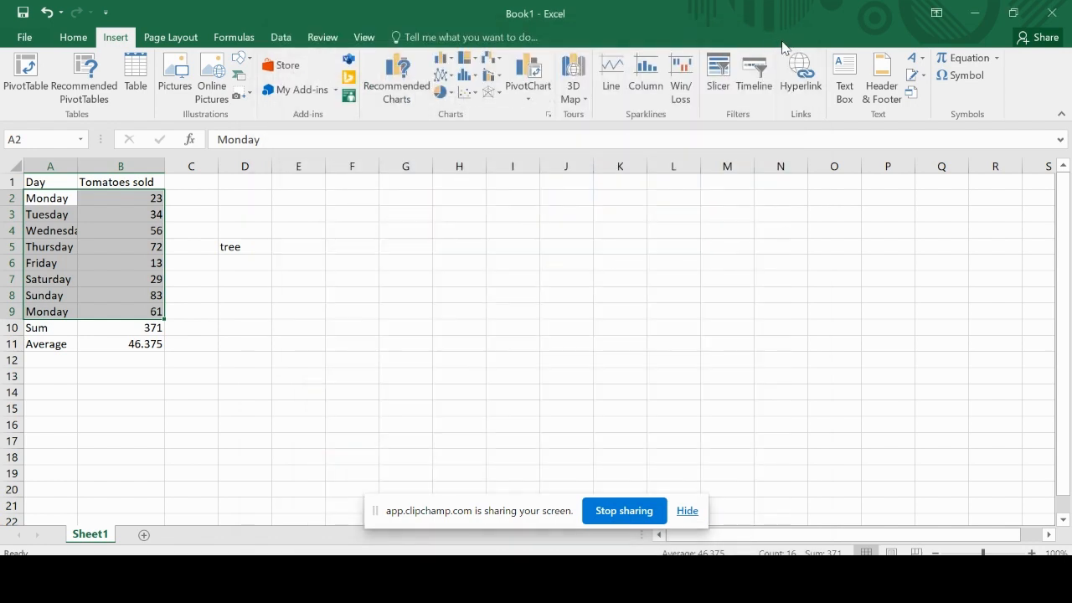
left_click(549, 116)
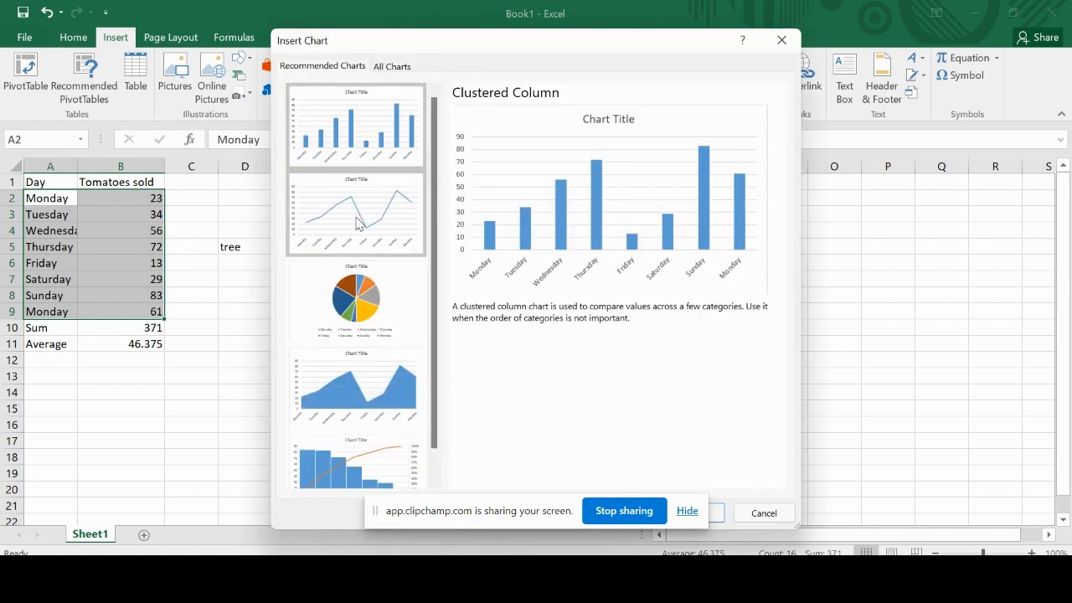
left_click(358, 223)
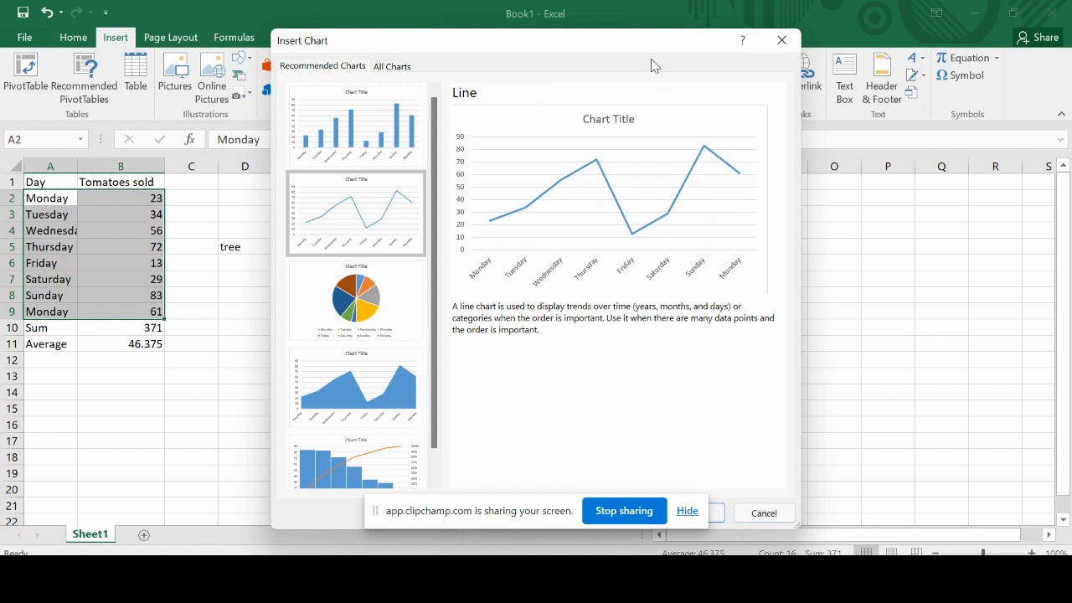
left_click_drag(639, 31, 659, 61)
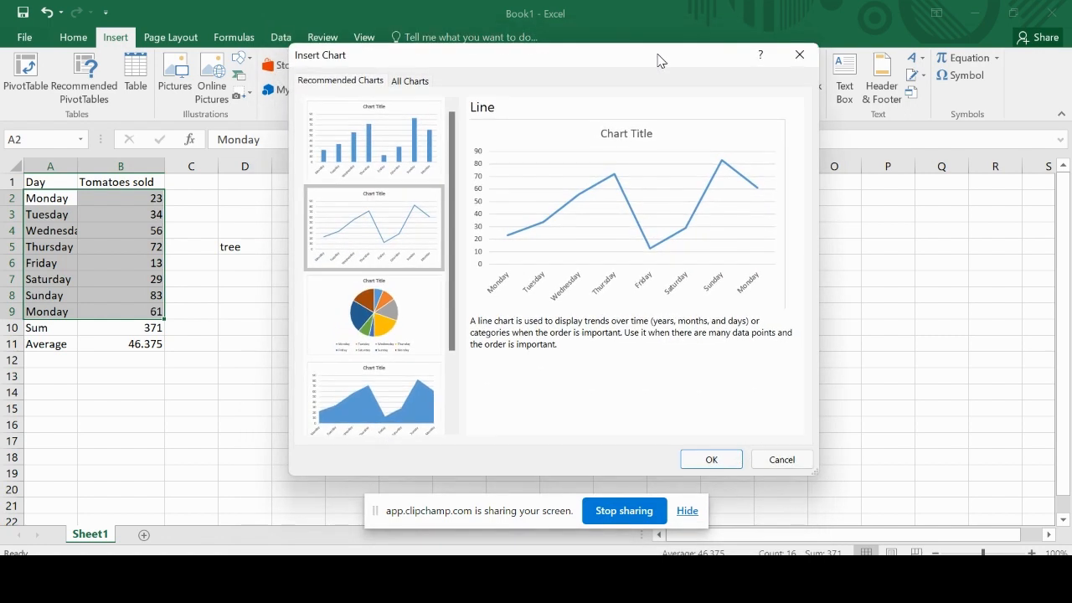
left_click(710, 459)
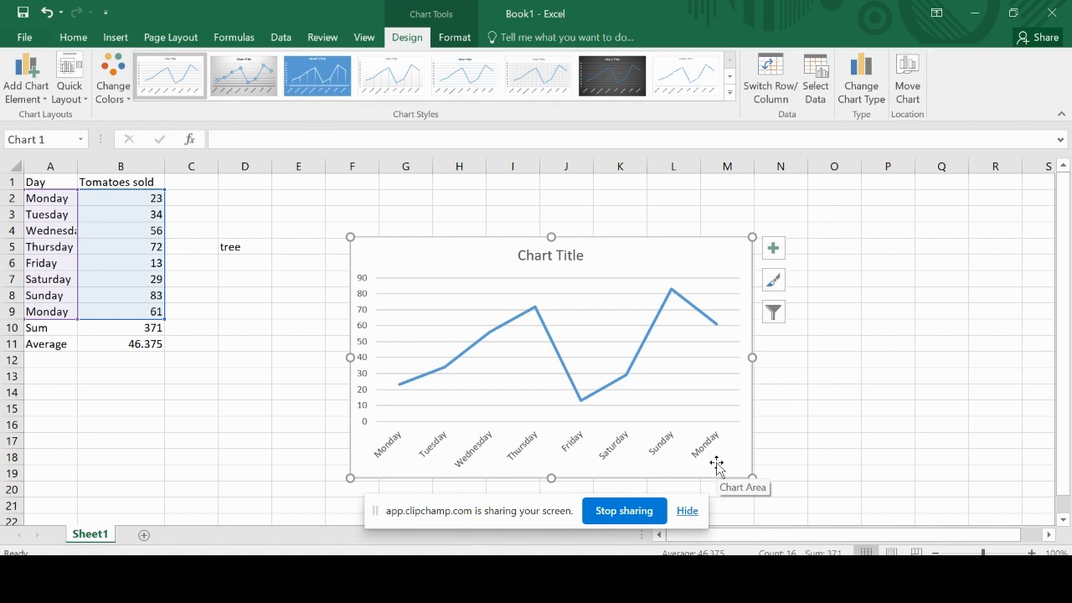
- Replace the line chart's placeholder title with "Tomatos sold"
left_click(565, 258)
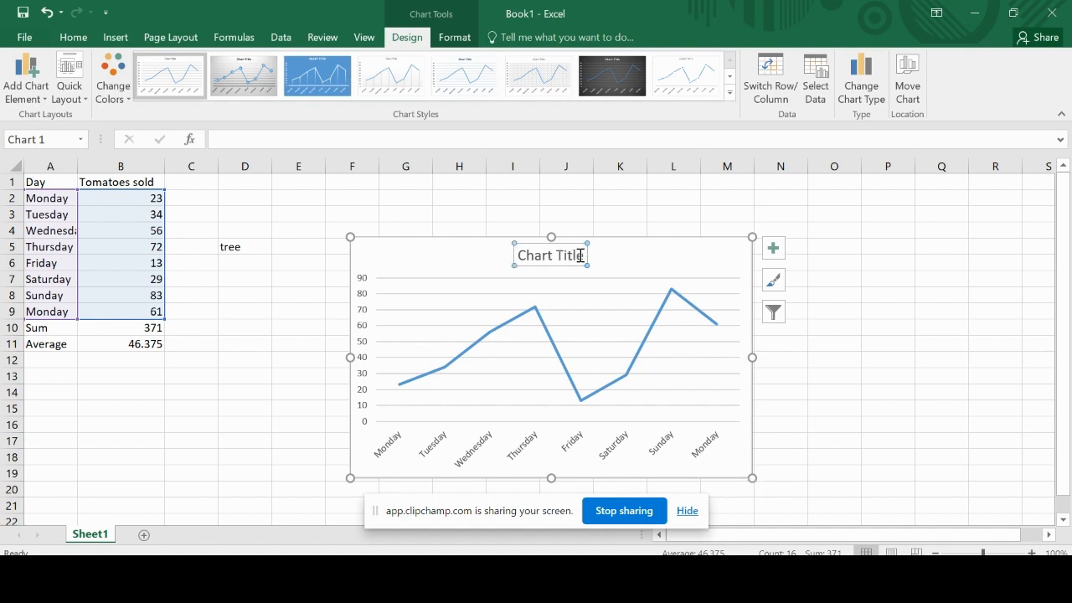
left_click_drag(586, 256, 509, 255)
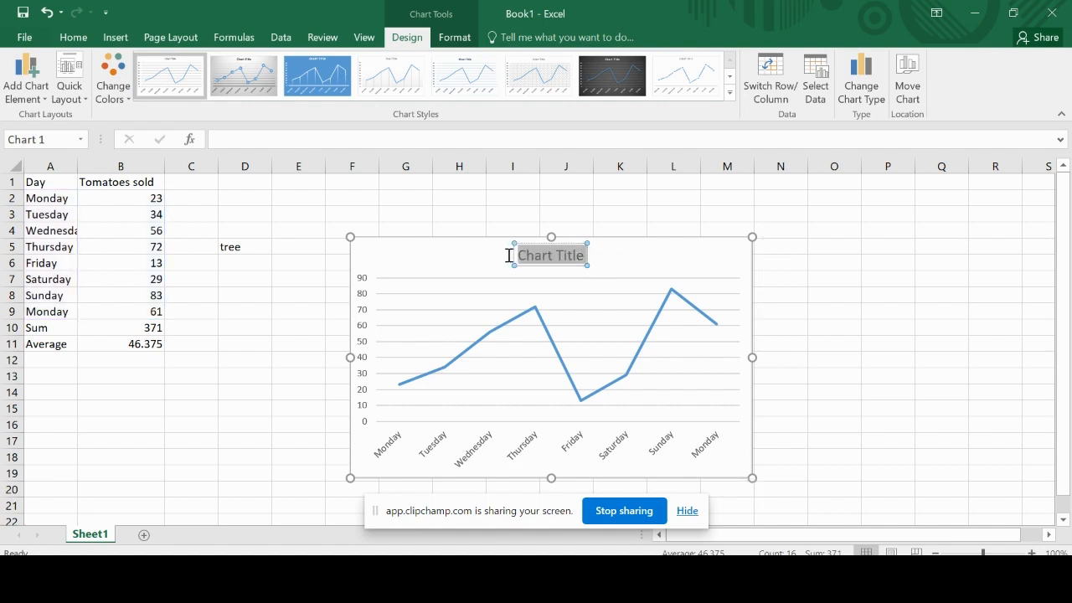
type("To")
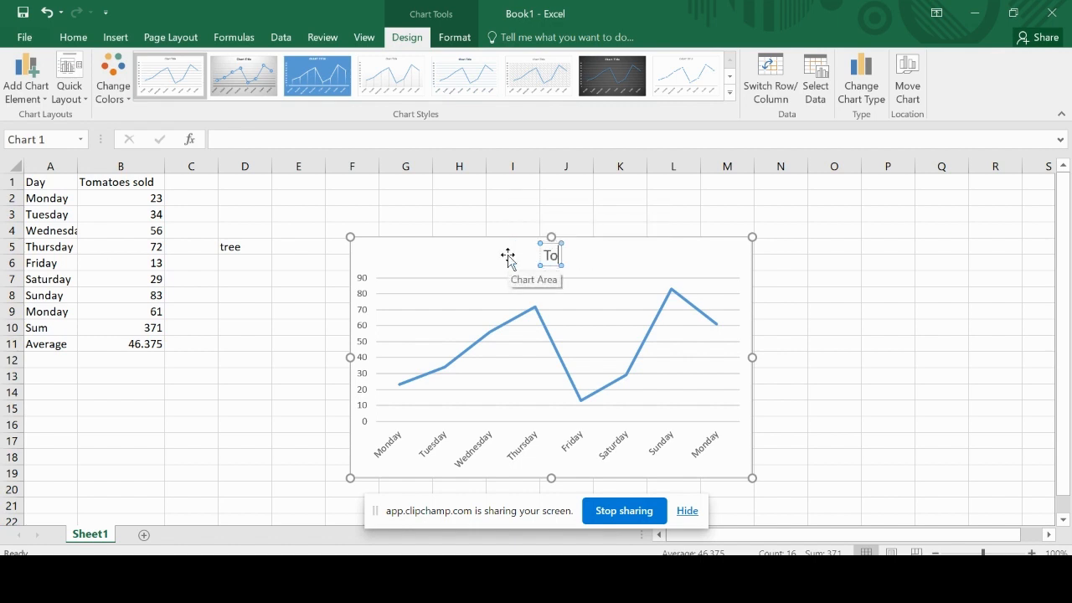
type("matos s")
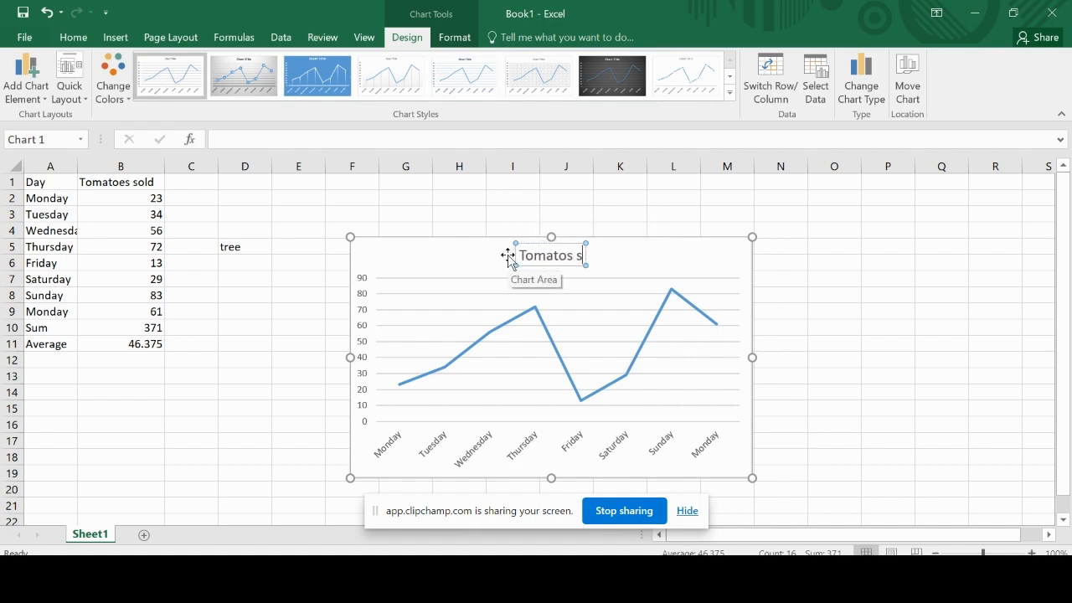
type("old")
left_click(925, 332)
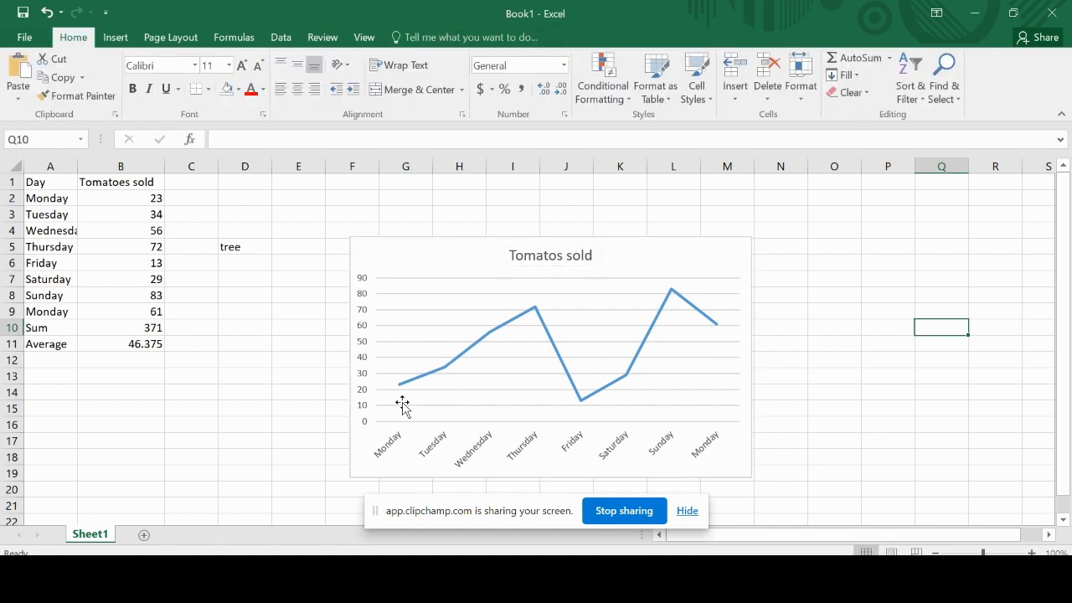
- Open the Save As options for the workbook
mouse_move(398, 389)
mouse_move(625, 386)
left_click(20, 40)
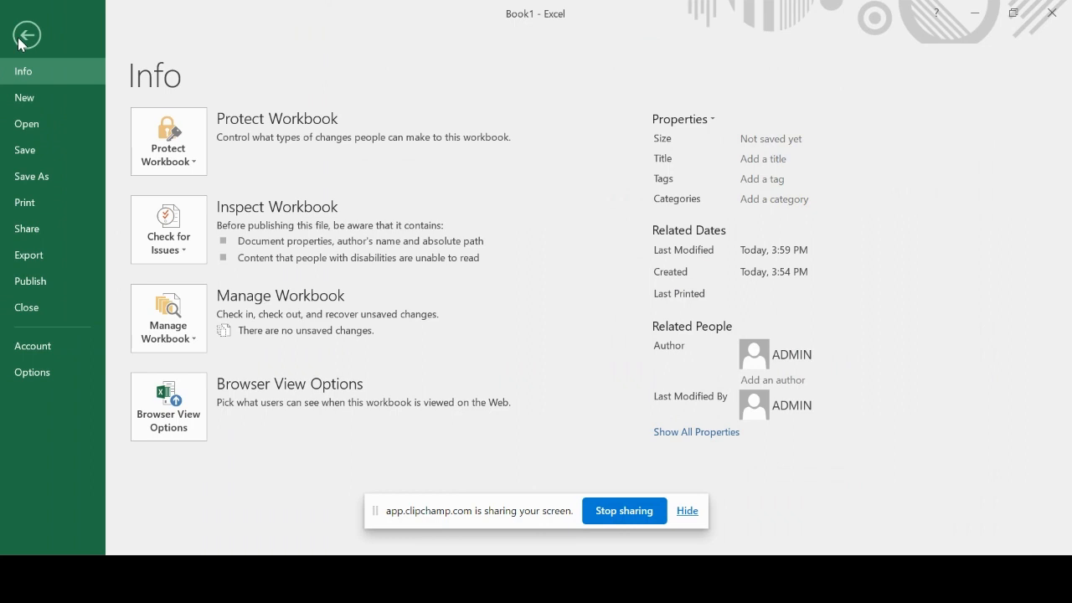
left_click(38, 177)
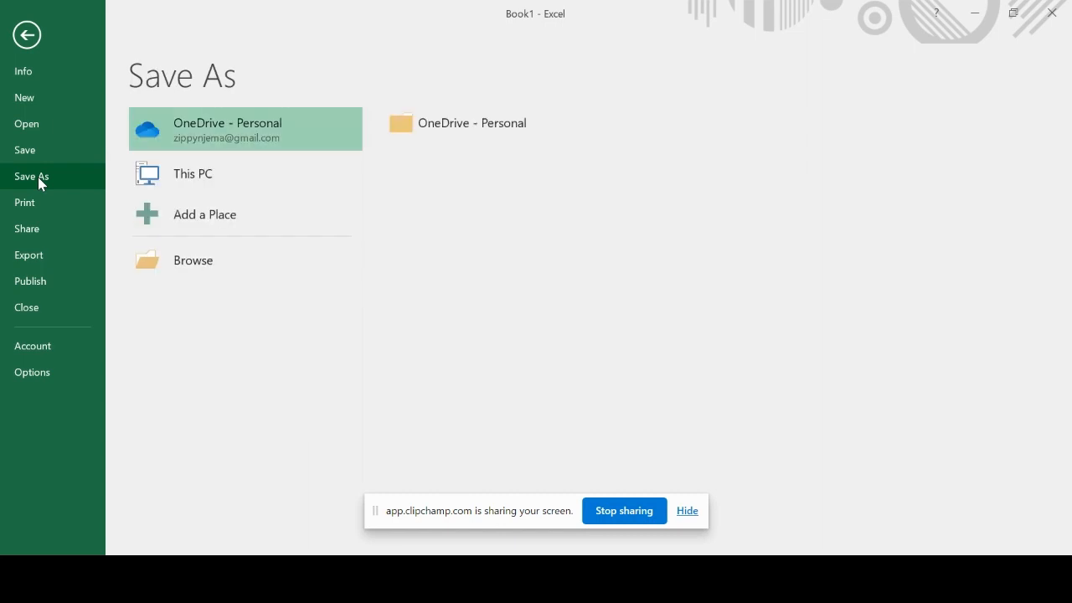